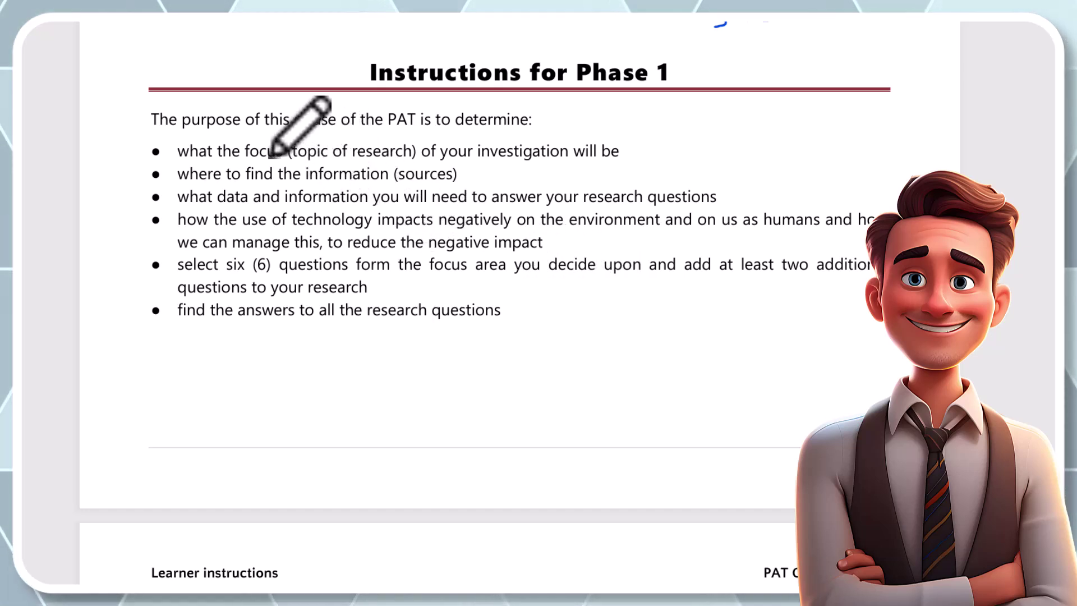
# - Underline 'focus' in red and tick the first bullets, starting on the sources bullet
pyautogui.moveTo(248, 161); pyautogui.dragTo(275, 162)
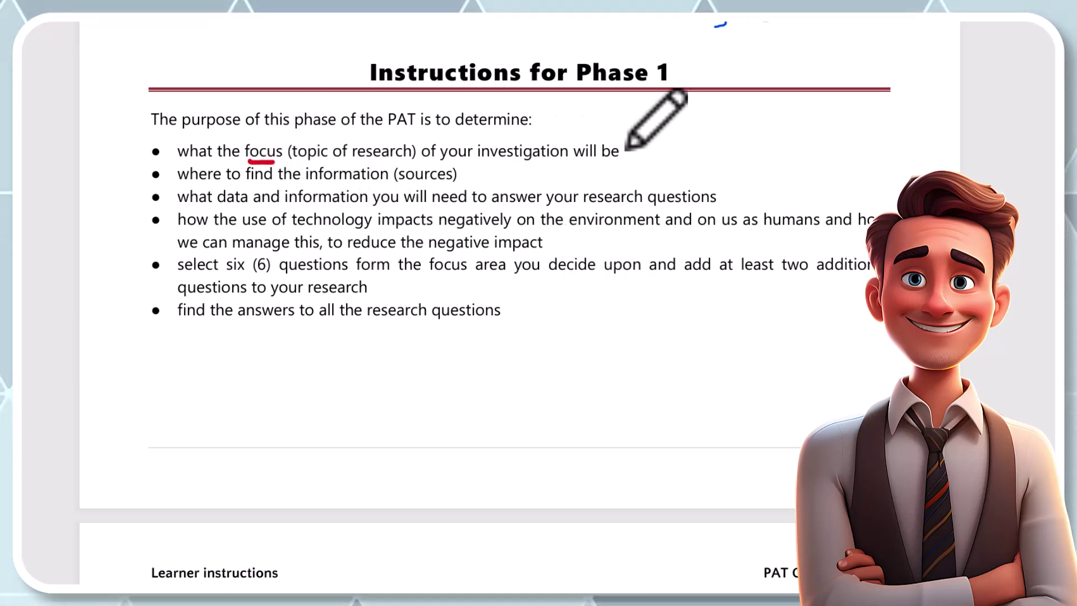
pyautogui.moveTo(630, 148)
pyautogui.mouseDown()
pyautogui.moveTo(636, 155)
pyautogui.moveTo(649, 136)
pyautogui.mouseUp()
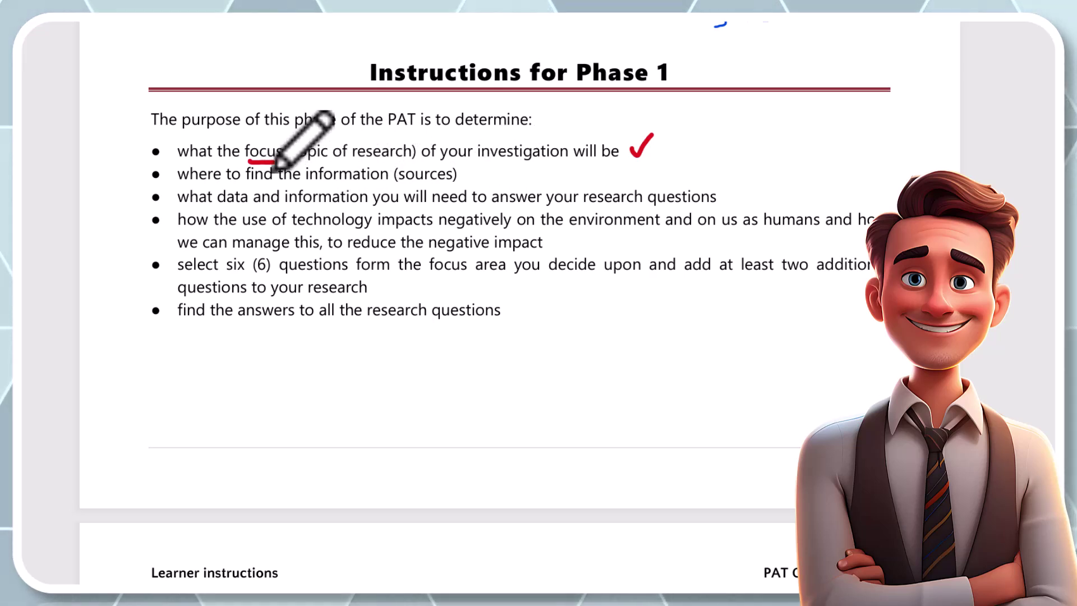
pyautogui.moveTo(470, 175); pyautogui.dragTo(468, 178)
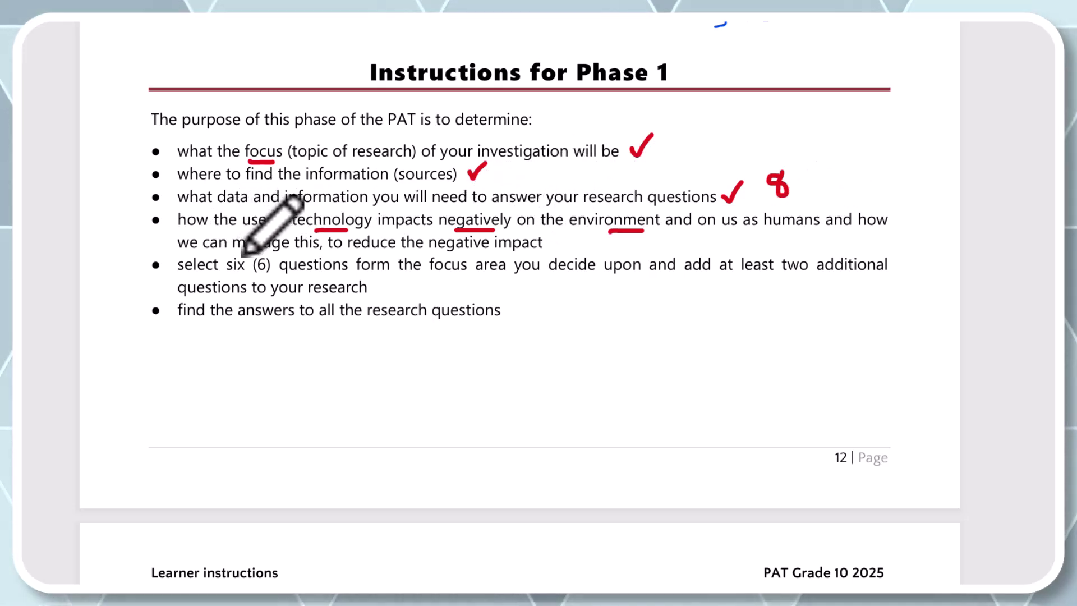
# - Underline 'manage', 'focus area' and 'least two additional' in red
pyautogui.moveTo(247, 253); pyautogui.dragTo(281, 254)
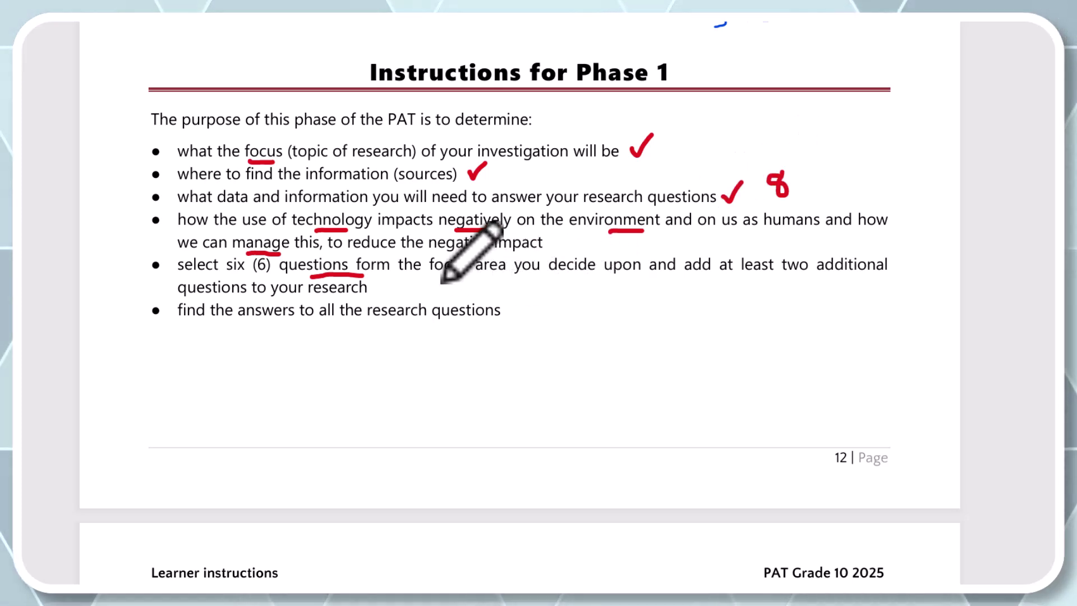
pyautogui.moveTo(437, 276); pyautogui.dragTo(483, 274)
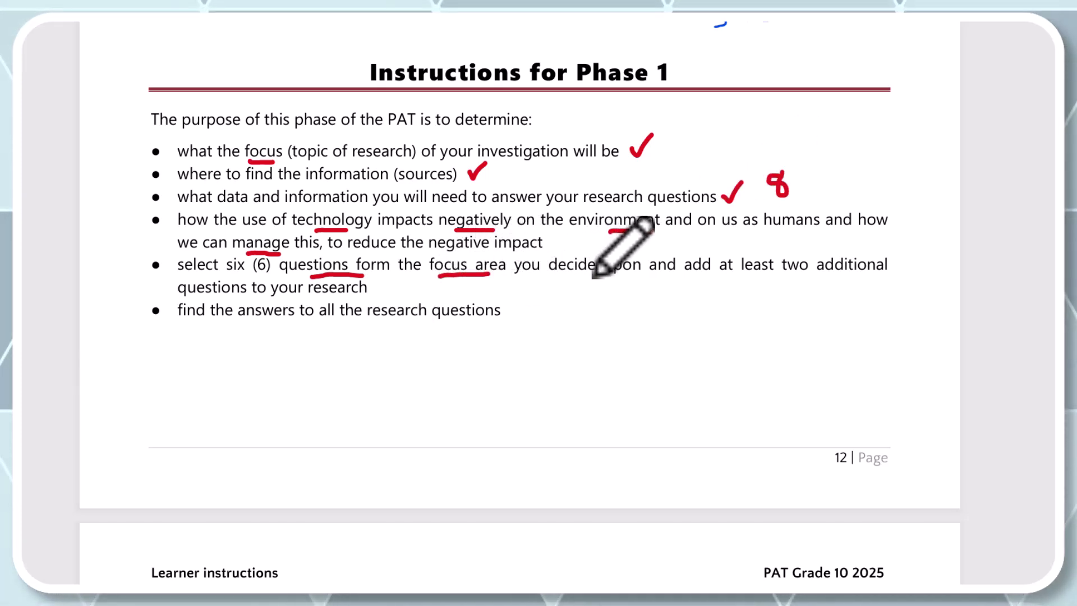
pyautogui.moveTo(739, 274); pyautogui.dragTo(887, 272)
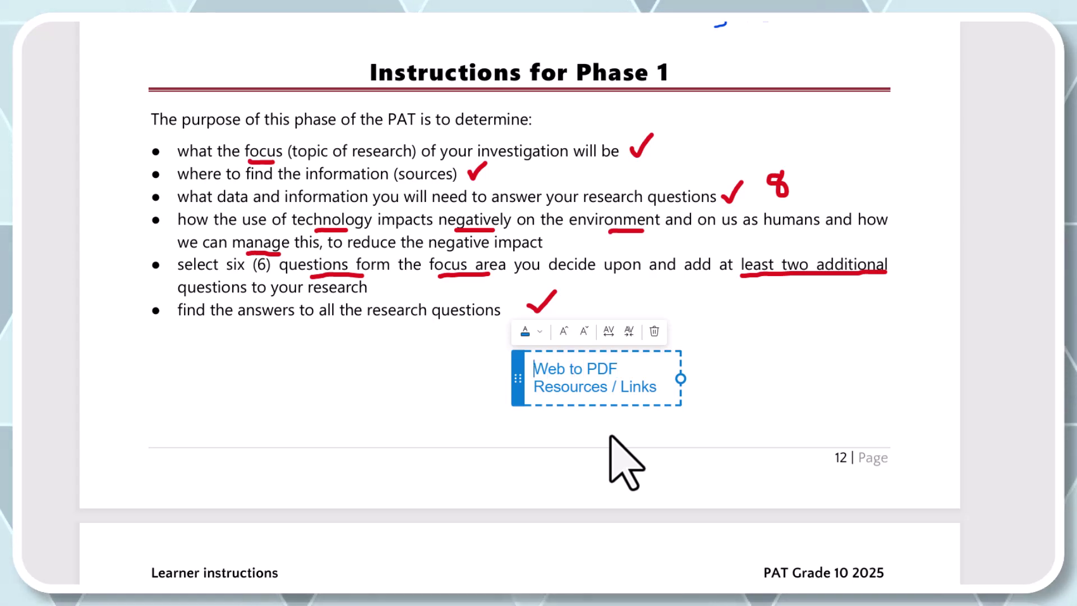
# - Put an asterisk before 'Web to PDF' and 'Resources / Links' in the note
pyautogui.write('*')
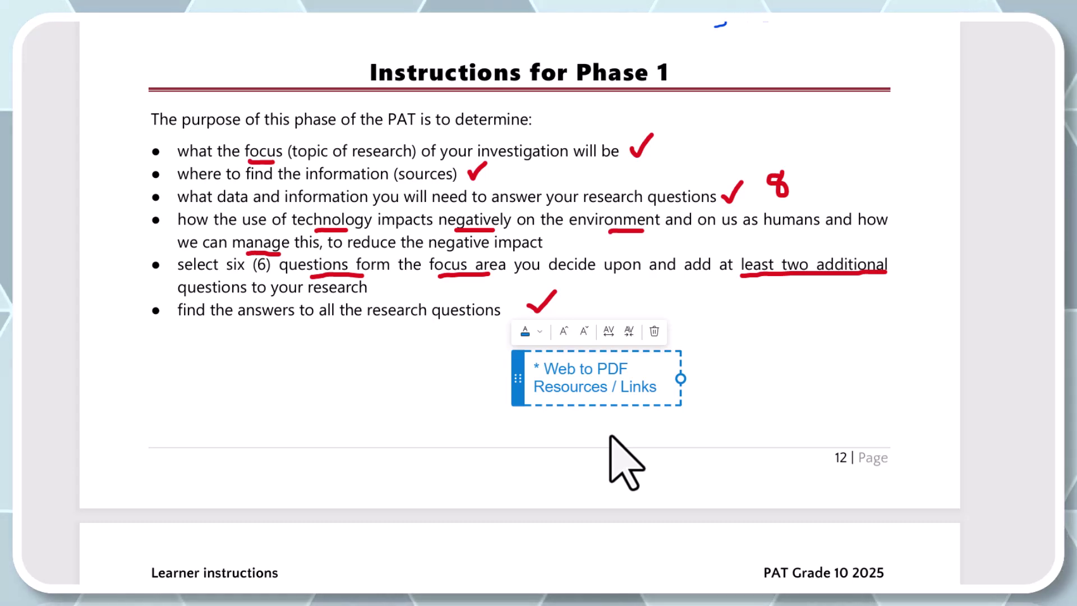
pyautogui.press('Left')
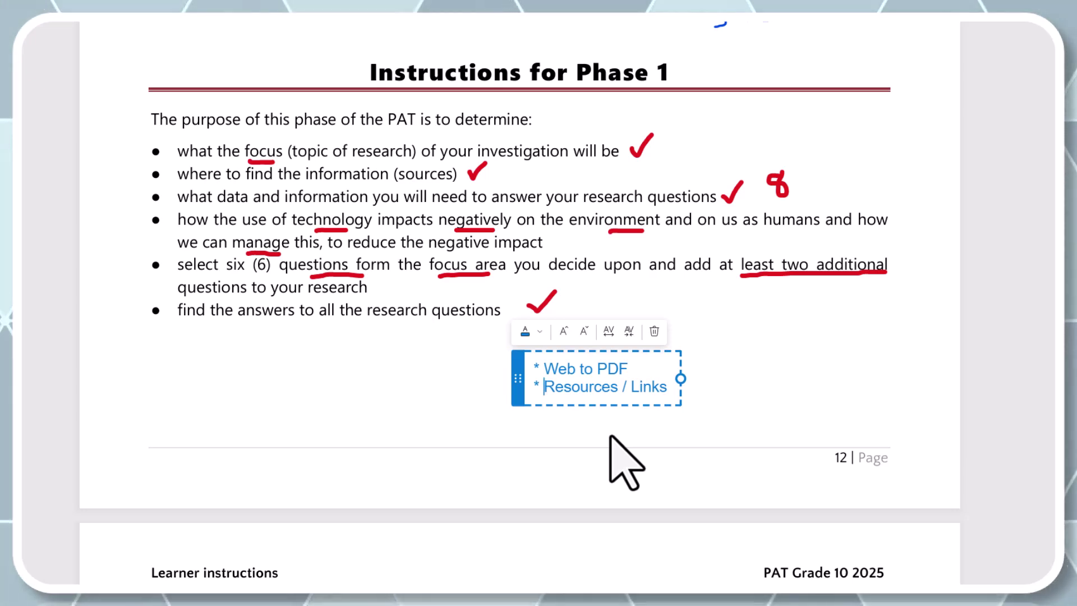
# - Highlight the Task 1 heading in yellow
pyautogui.scroll(-10, 620, 434)
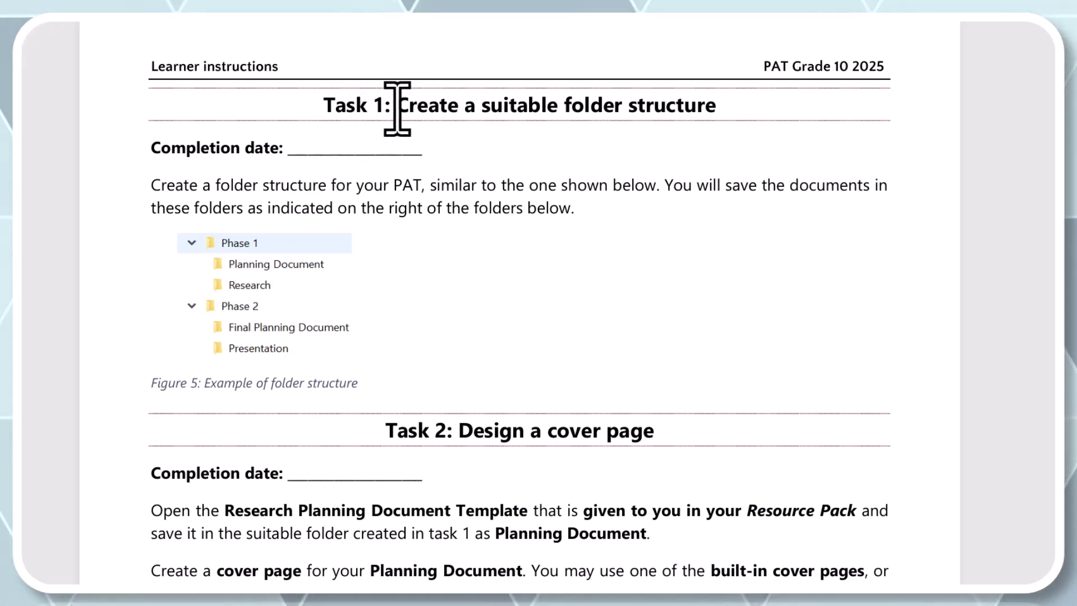
pyautogui.moveTo(397, 106); pyautogui.dragTo(718, 107)
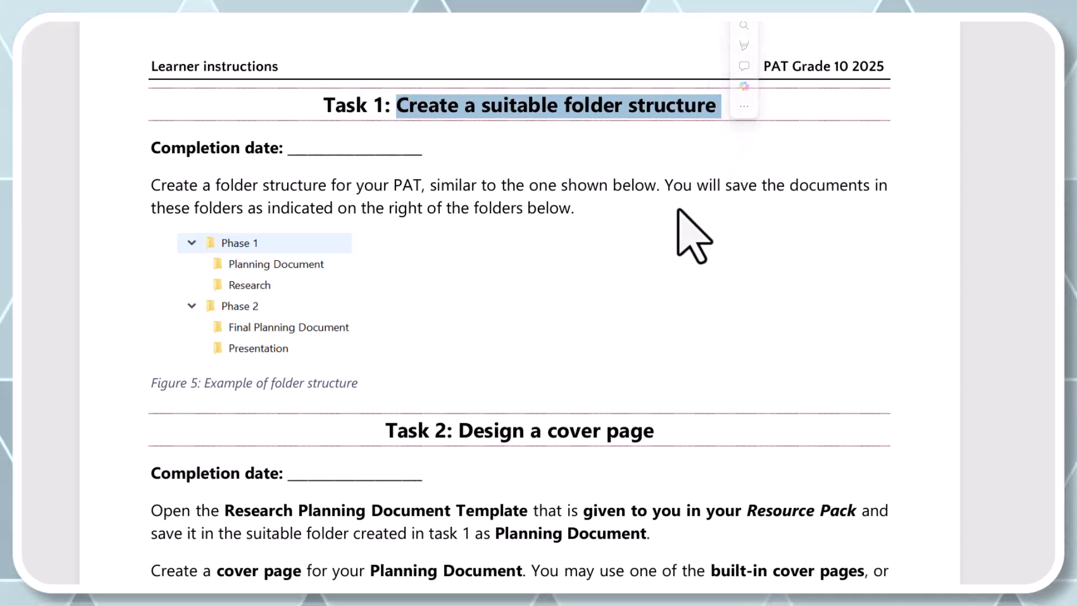
pyautogui.click(597, 188)
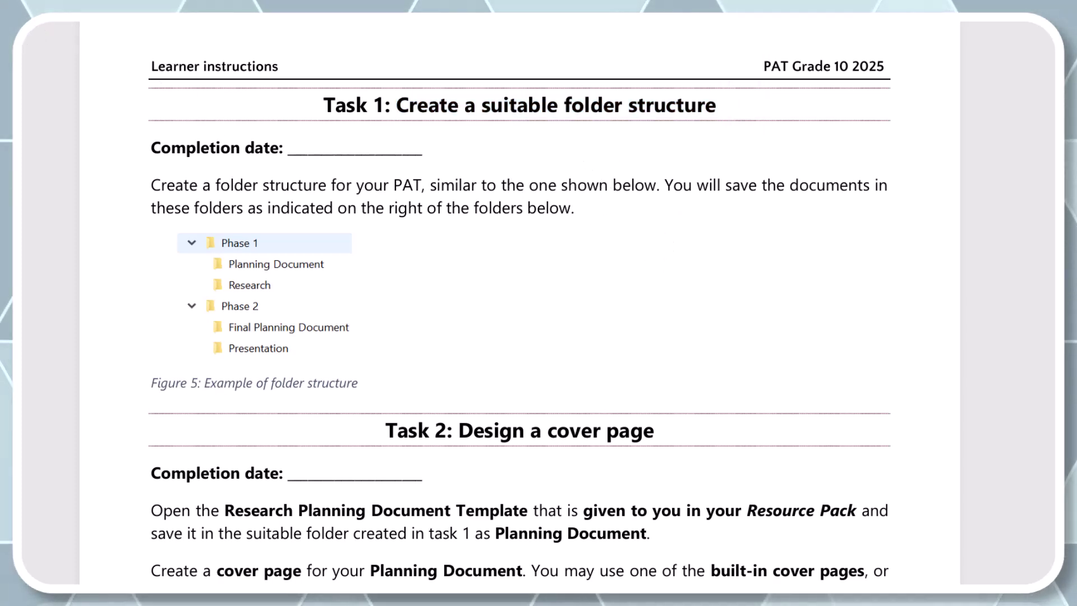
pyautogui.click(25, 45)
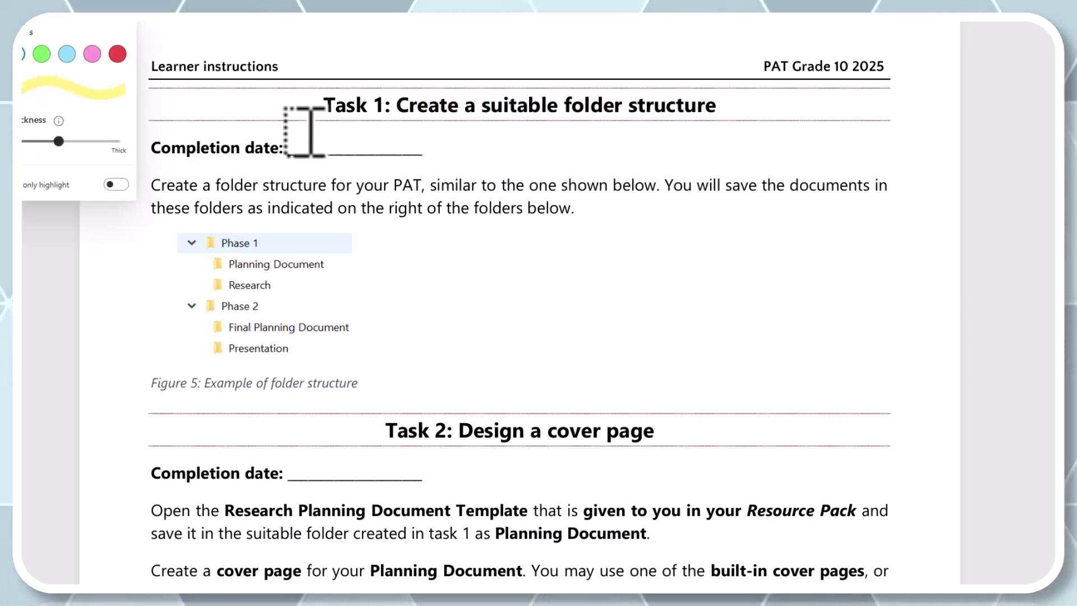
pyautogui.moveTo(404, 106); pyautogui.dragTo(721, 107)
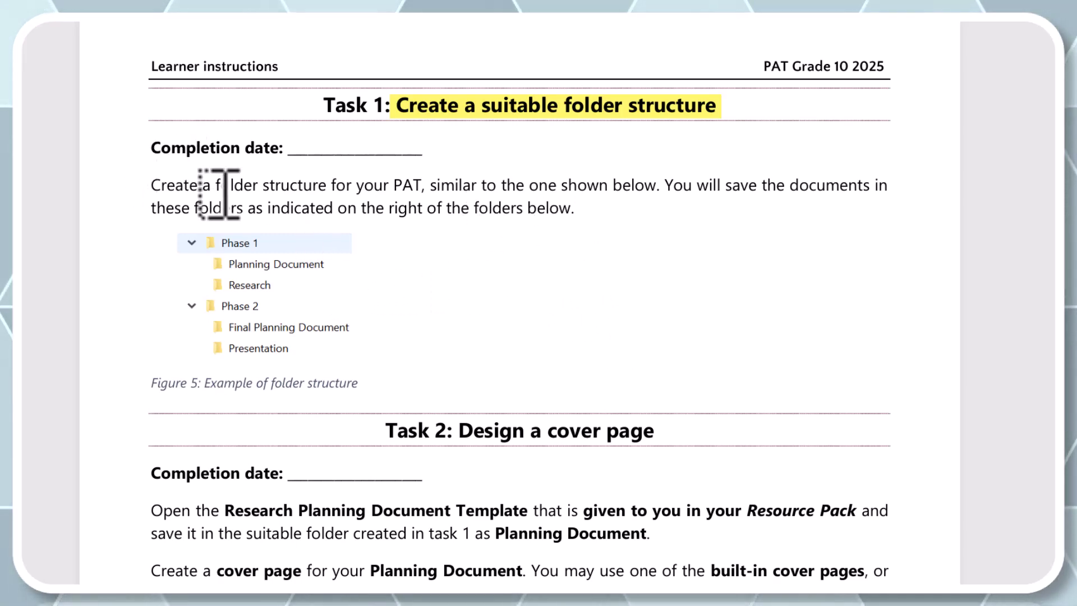
# - Highlight 'folder structure for your PAT', 'the one shown below' and the rest of the second instruction line
pyautogui.moveTo(217, 185); pyautogui.dragTo(423, 185)
pyautogui.moveTo(507, 185); pyautogui.dragTo(655, 186)
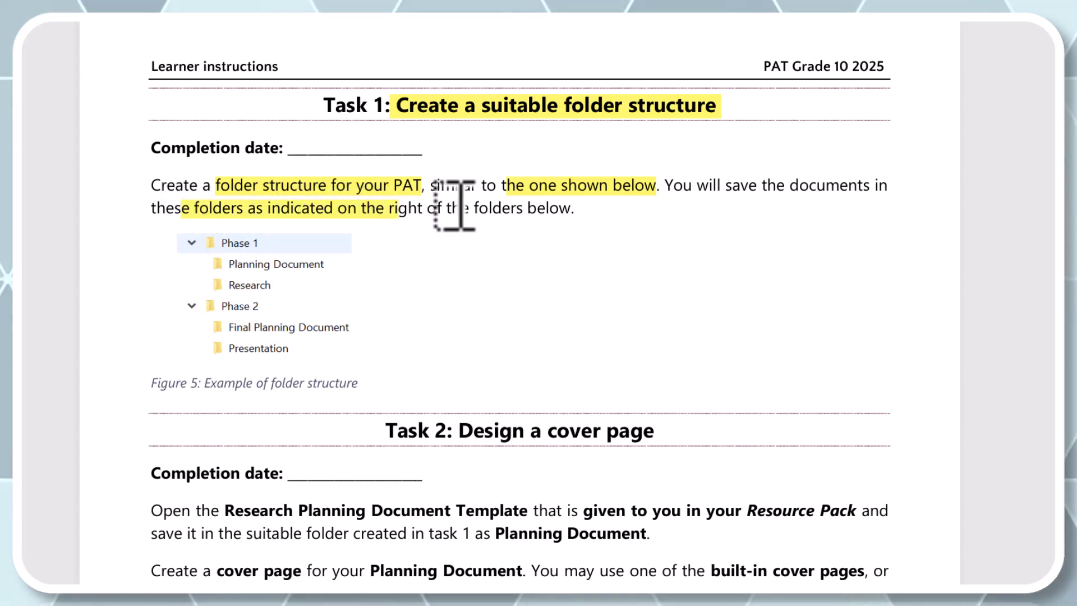
pyautogui.moveTo(462, 209); pyautogui.dragTo(565, 211)
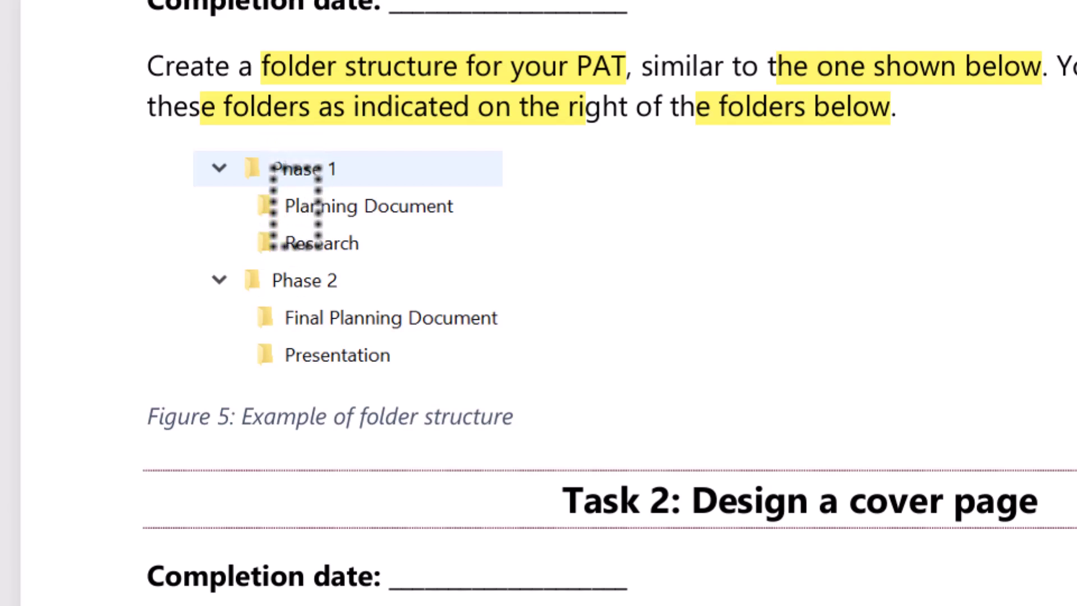
# - Highlight Planning Document, Research, Phase 2, Final Planning Document and Presentation, then move Edge aside
pyautogui.moveTo(275, 209); pyautogui.dragTo(440, 216)
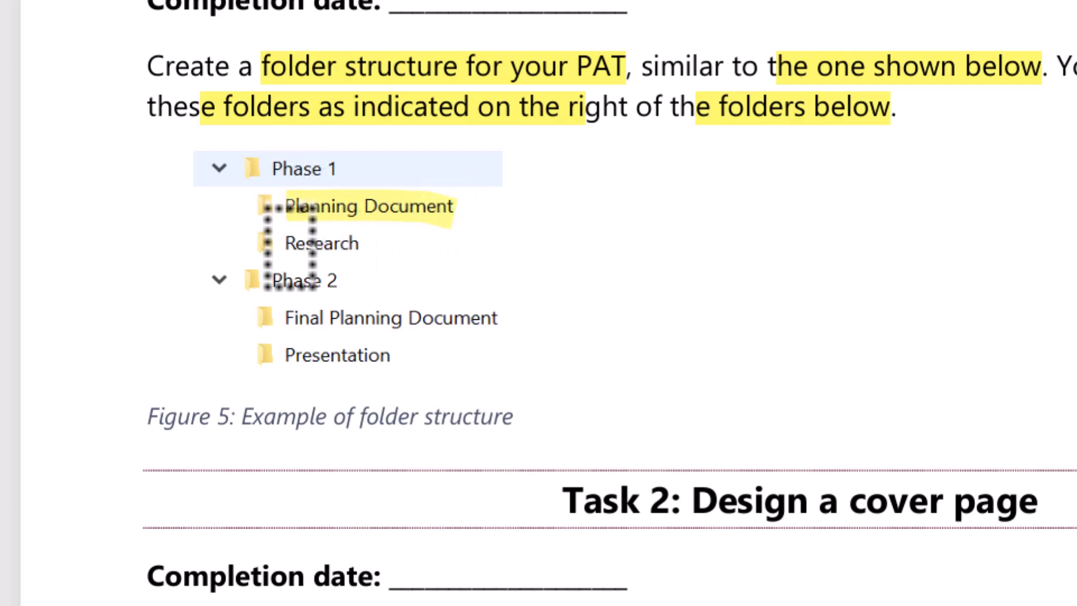
pyautogui.moveTo(289, 246); pyautogui.dragTo(365, 242)
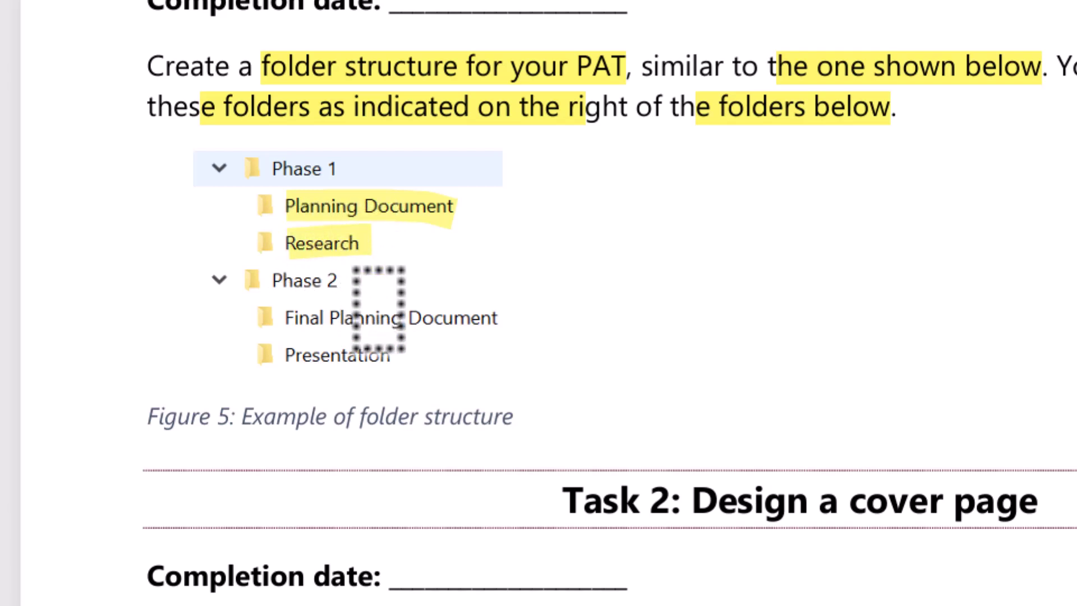
pyautogui.moveTo(267, 279); pyautogui.dragTo(371, 287)
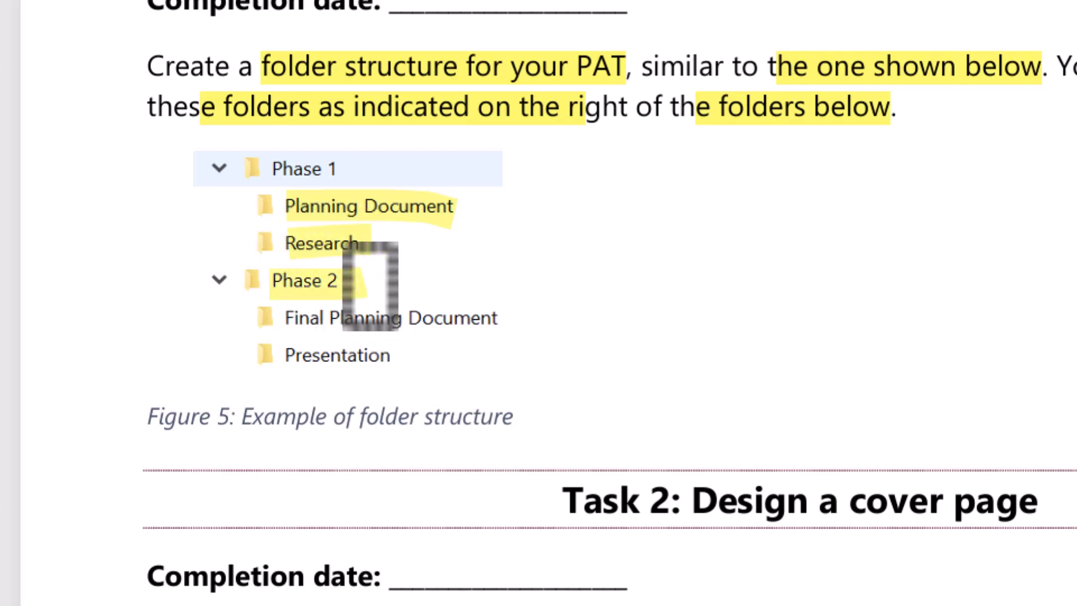
pyautogui.moveTo(286, 325); pyautogui.dragTo(498, 330)
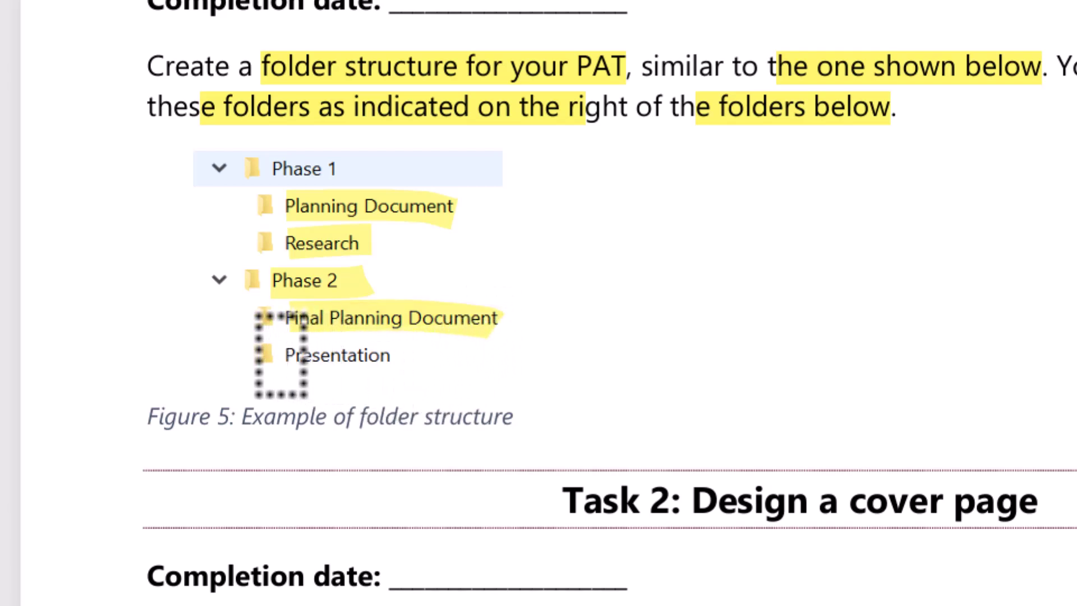
pyautogui.moveTo(282, 356); pyautogui.dragTo(403, 361)
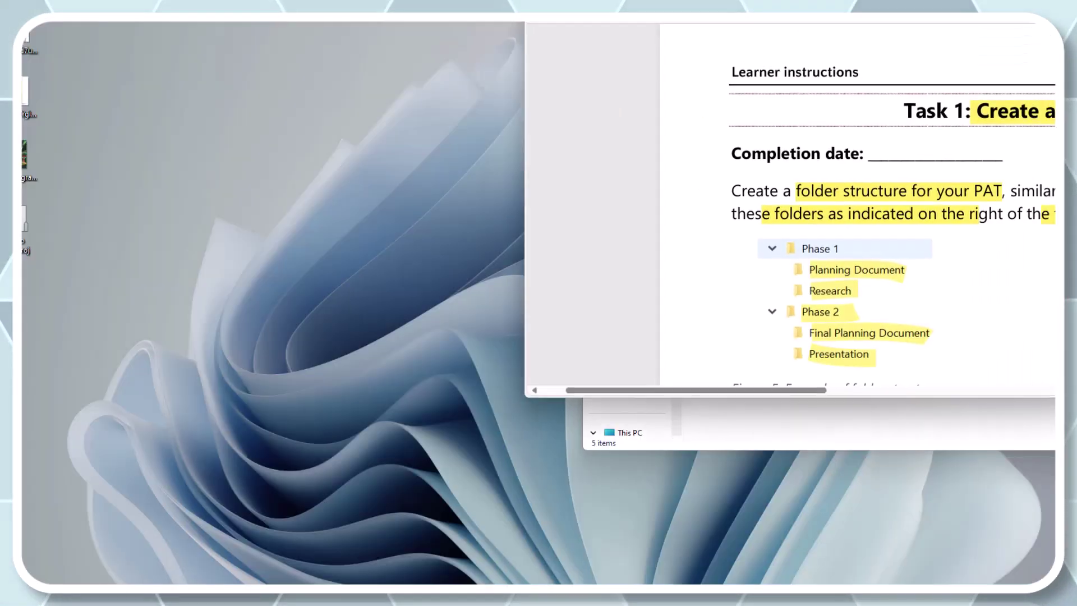
pyautogui.moveTo(810, 23); pyautogui.dragTo(154, 58)
# - Move the PAT Grade 10 - 2025 File Explorer window, then close it
pyautogui.moveTo(912, 72); pyautogui.dragTo(826, 102)
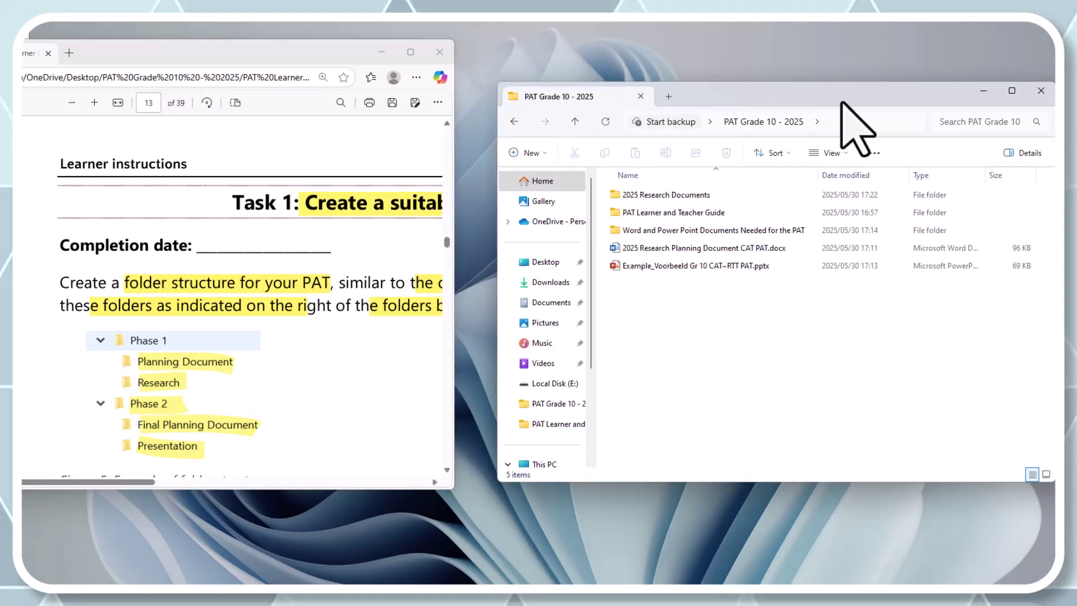
pyautogui.click(1044, 97)
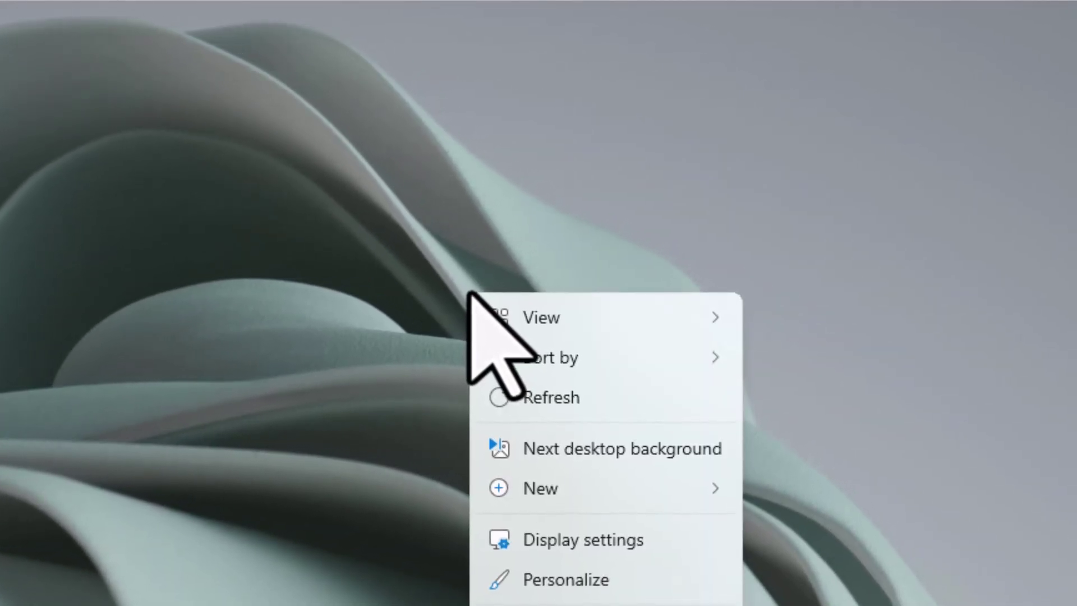
# - Add a new folder on the Windows desktop with New > Folder
pyautogui.moveTo(557, 497)
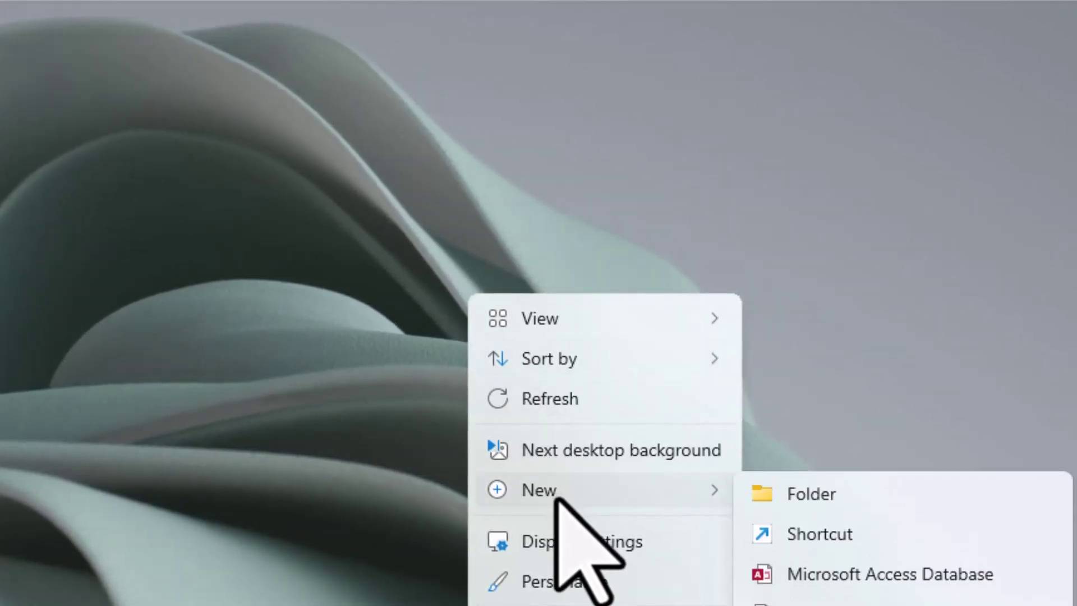
pyautogui.click(818, 489)
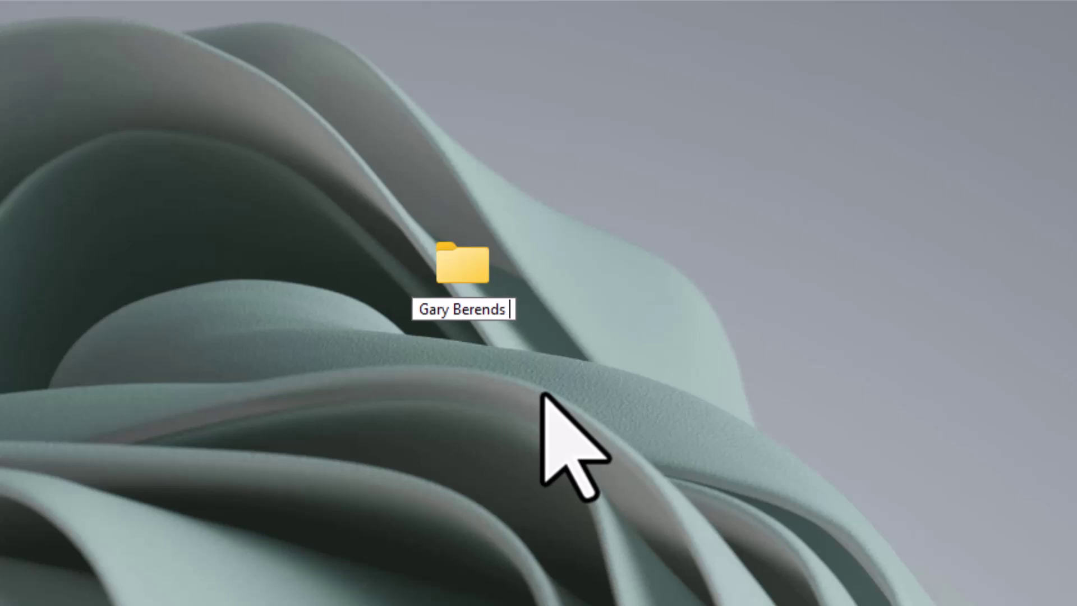
# - Name the folder with the student's name and surname followed by 'Grd 10Key1 PAT 2025'
pyautogui.write('Grd 10Key1')
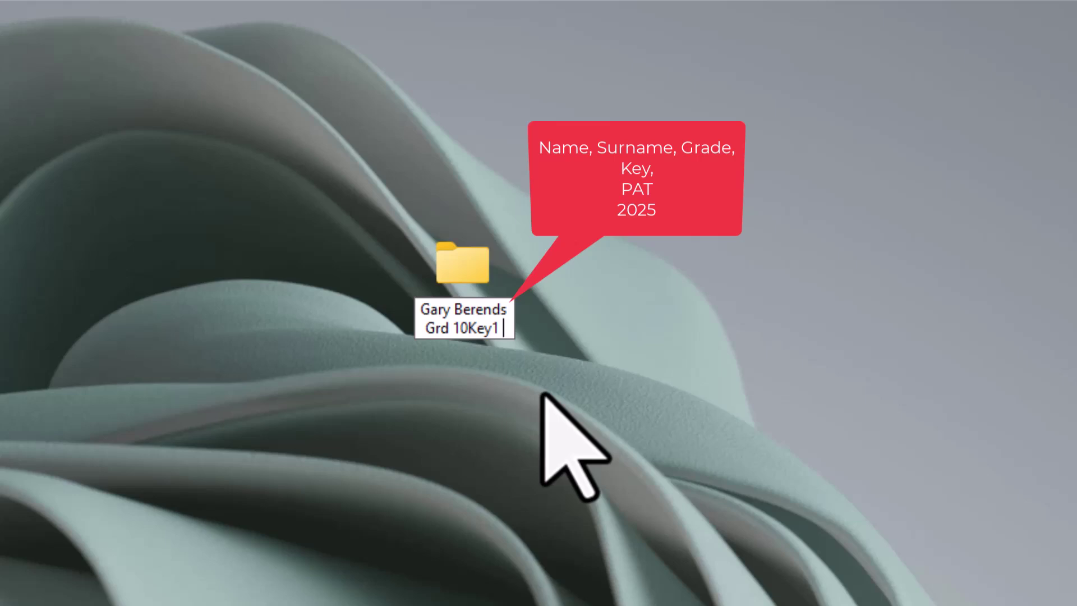
pyautogui.write('PA')
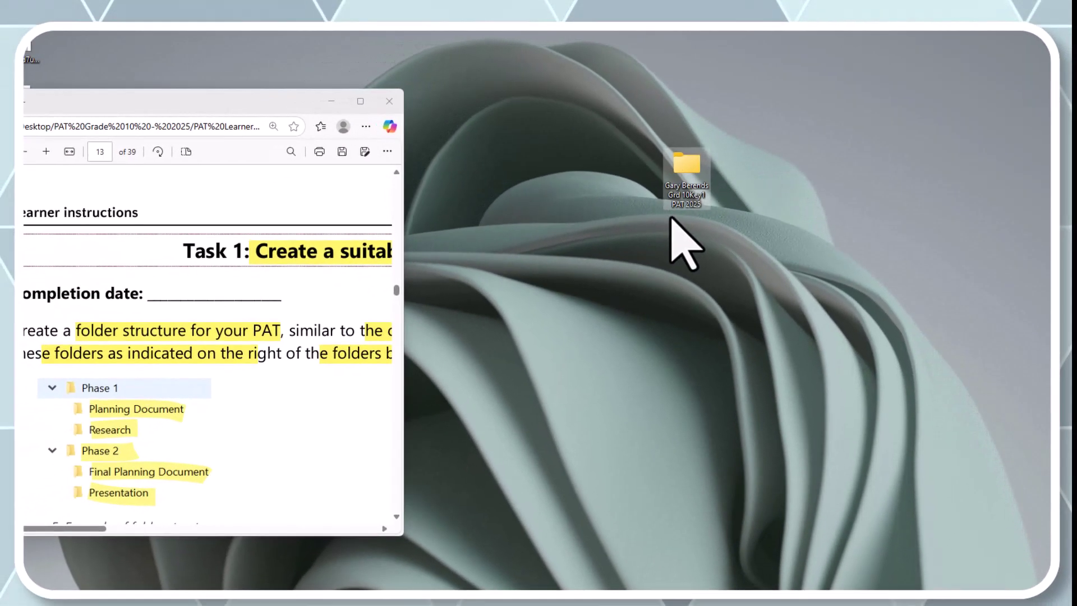
# - Open the desktop PAT 2025 folder in File Explorer and shift its window up-left
pyautogui.doubleClick(688, 163)
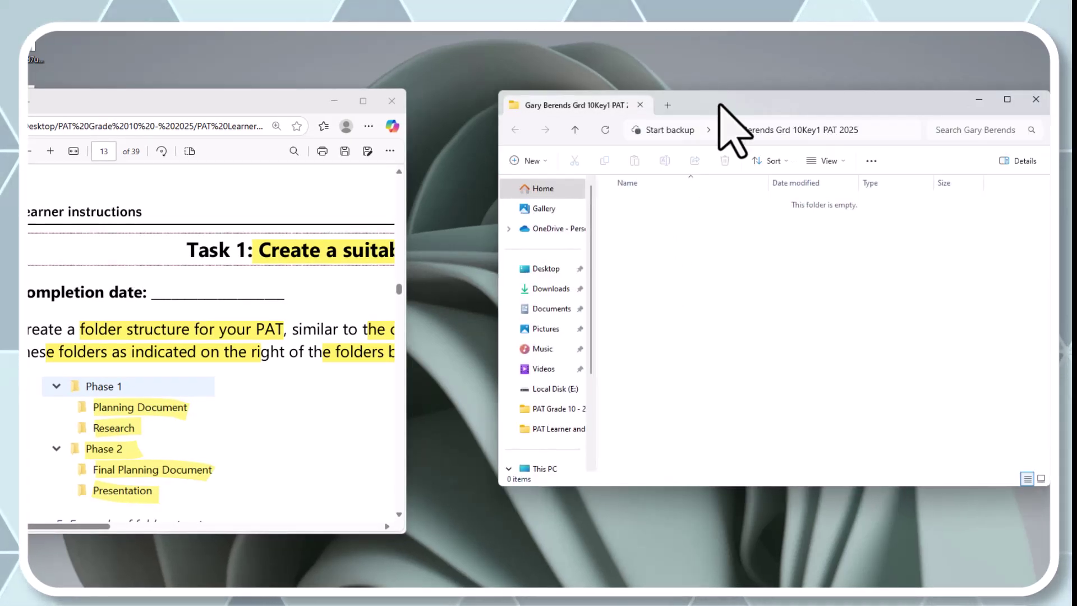
pyautogui.moveTo(720, 105); pyautogui.dragTo(701, 80)
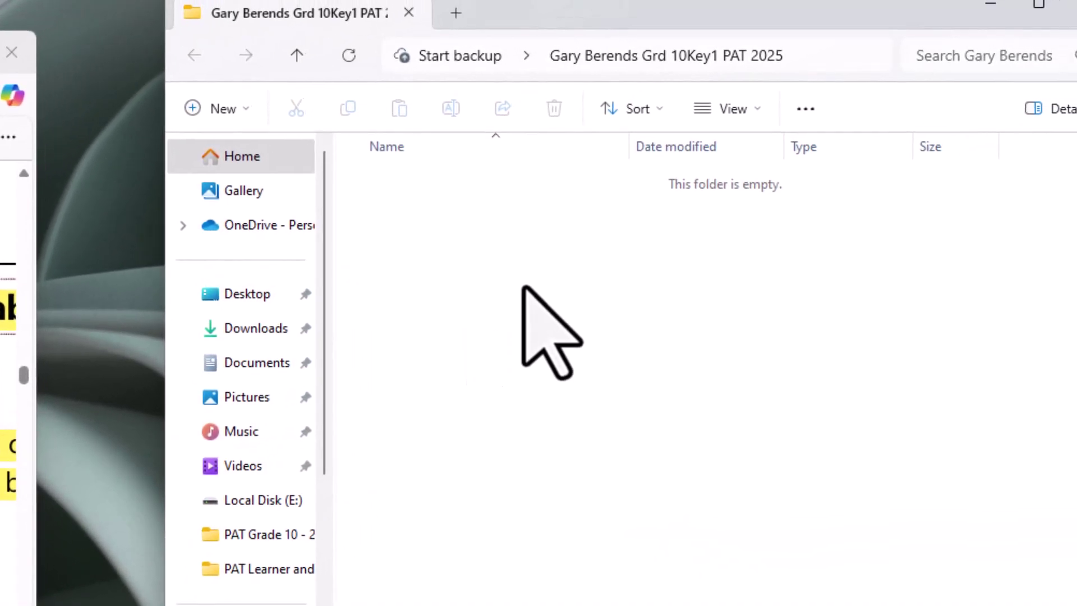
# - Create a subfolder named Phase 1 in the PAT 2025 folder
pyautogui.rightClick(523, 287)
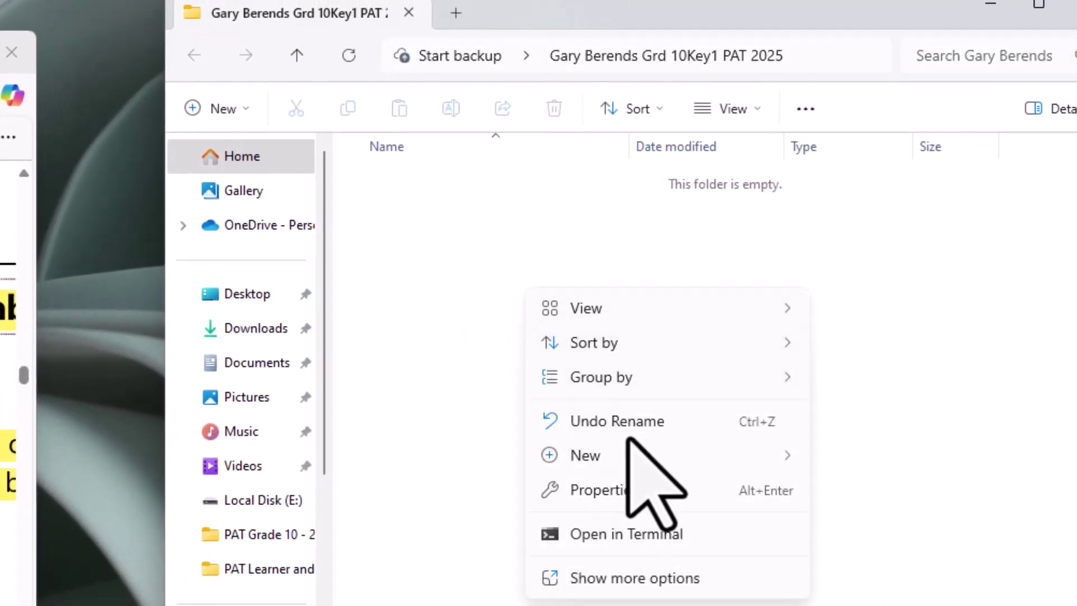
pyautogui.click(590, 517)
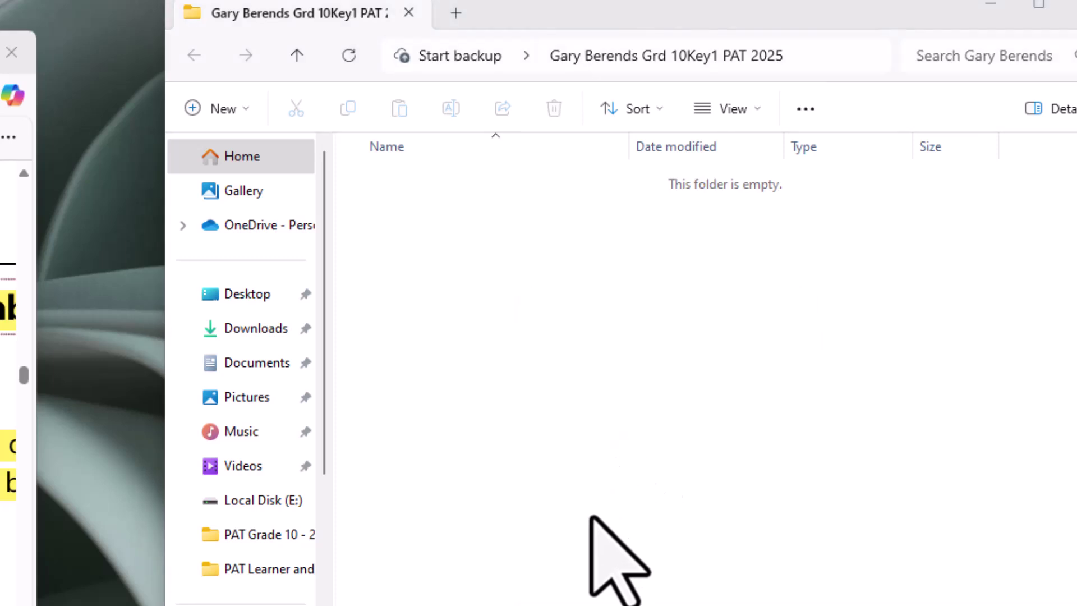
pyautogui.rightClick(519, 292)
pyautogui.moveTo(594, 466)
pyautogui.click(848, 460)
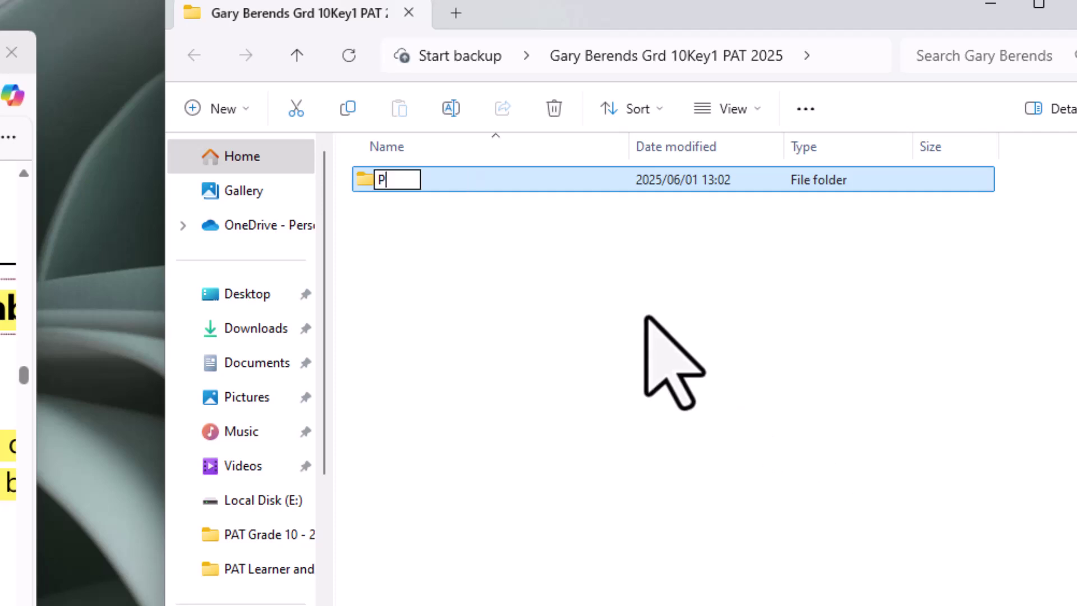
pyautogui.press('Return')
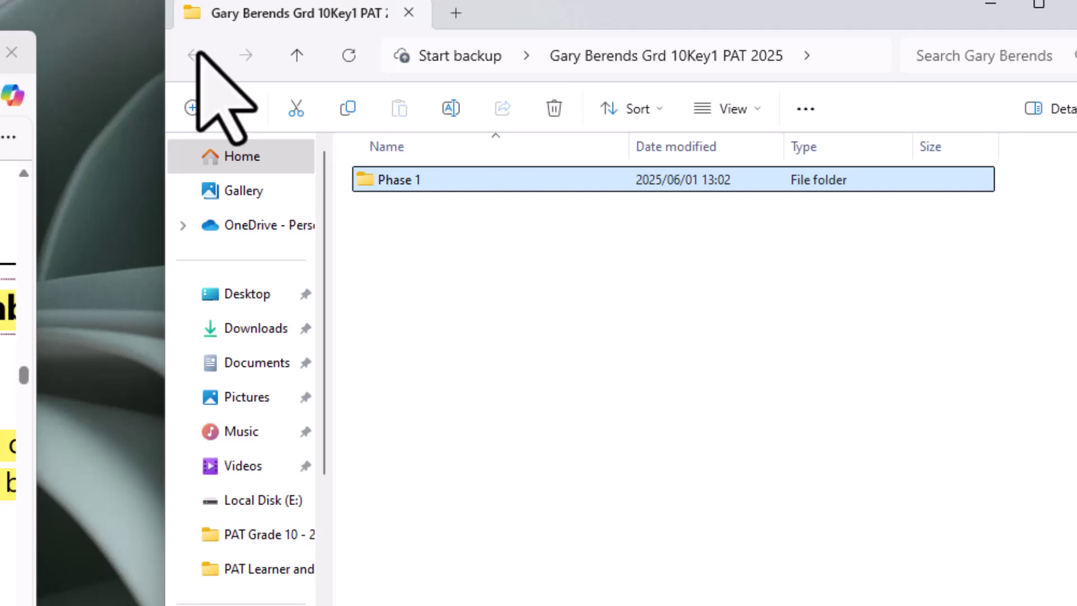
# - Create a second subfolder named Phase 2
pyautogui.click(245, 118)
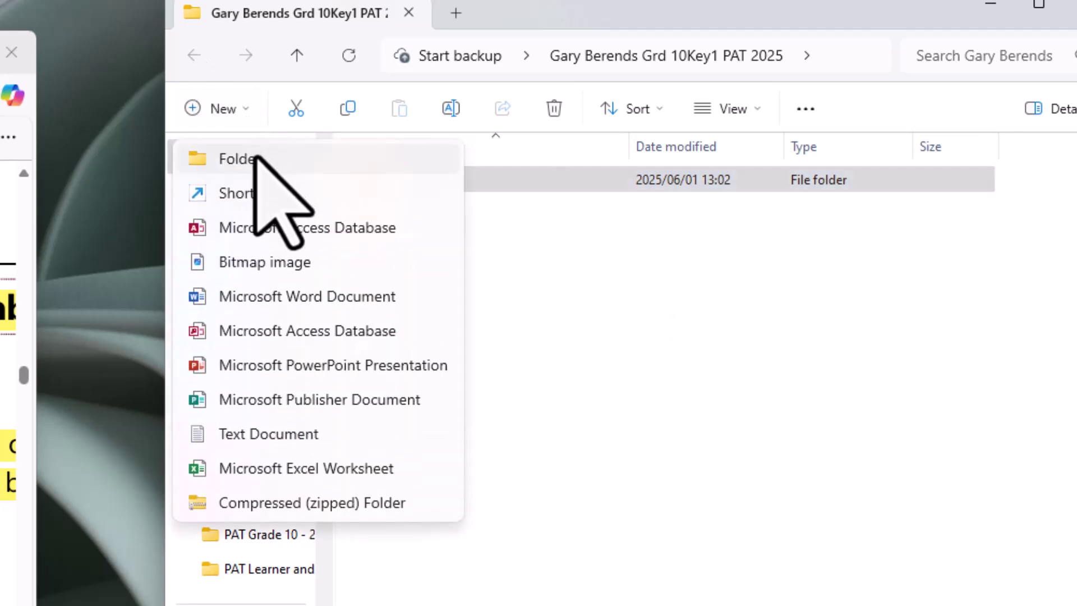
pyautogui.click(259, 162)
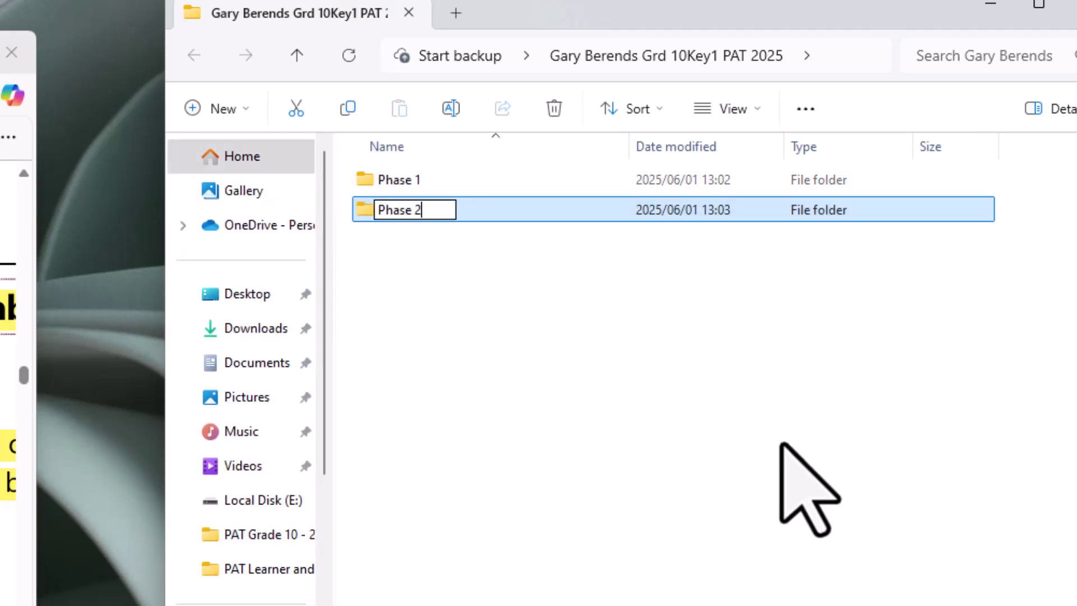
pyautogui.write('Phase 2')
pyautogui.click(781, 444)
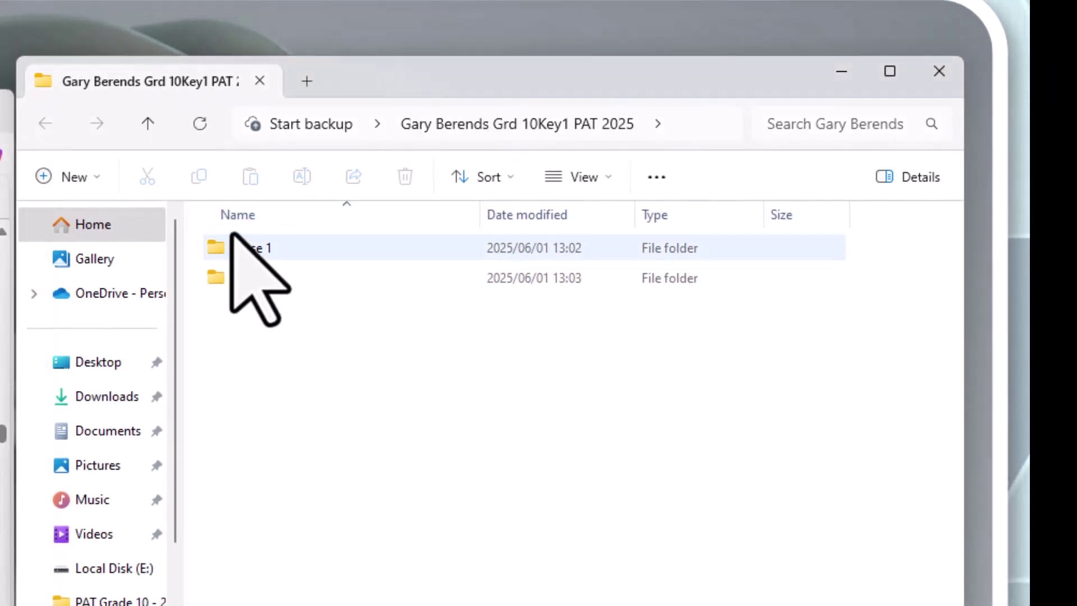
# - Inside the Phase 1 folder, create a new folder named 'Planning Document'
pyautogui.click(230, 253)
pyautogui.doubleClick(230, 252)
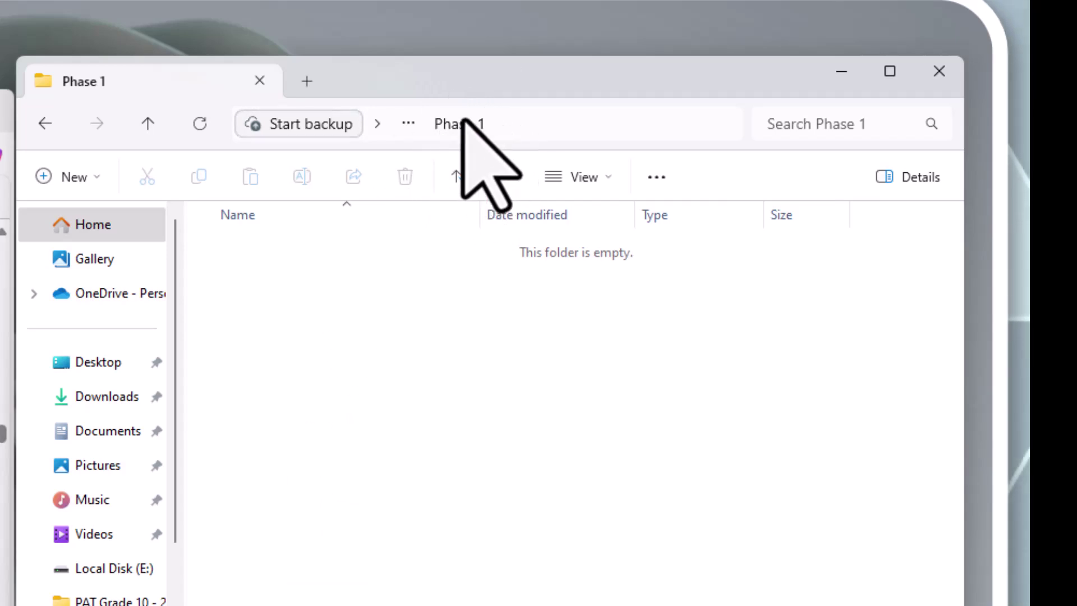
pyautogui.click(55, 175)
pyautogui.click(79, 227)
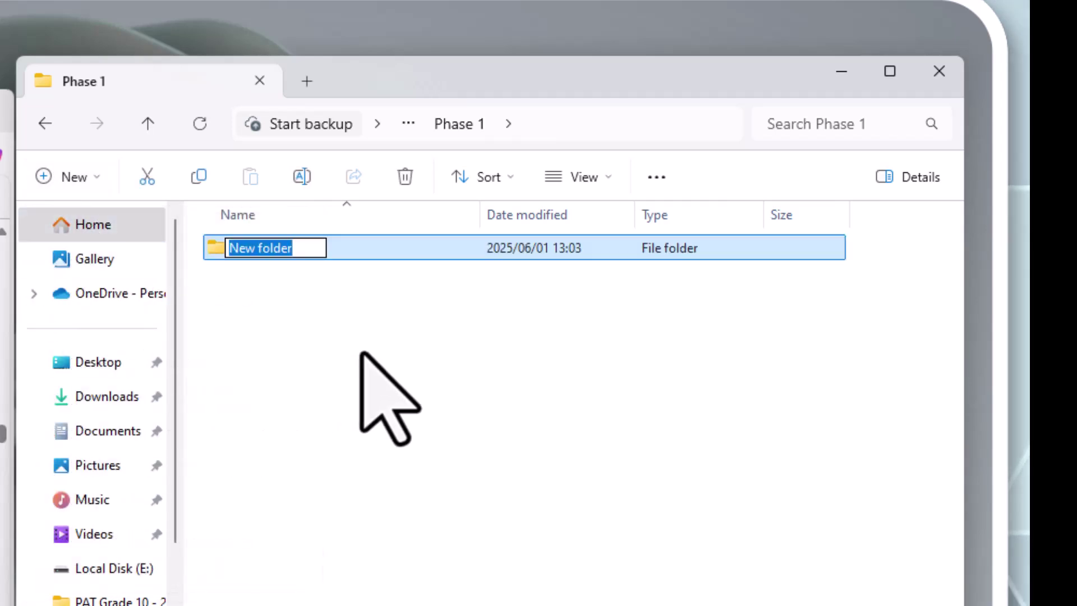
pyautogui.write('Planning Document')
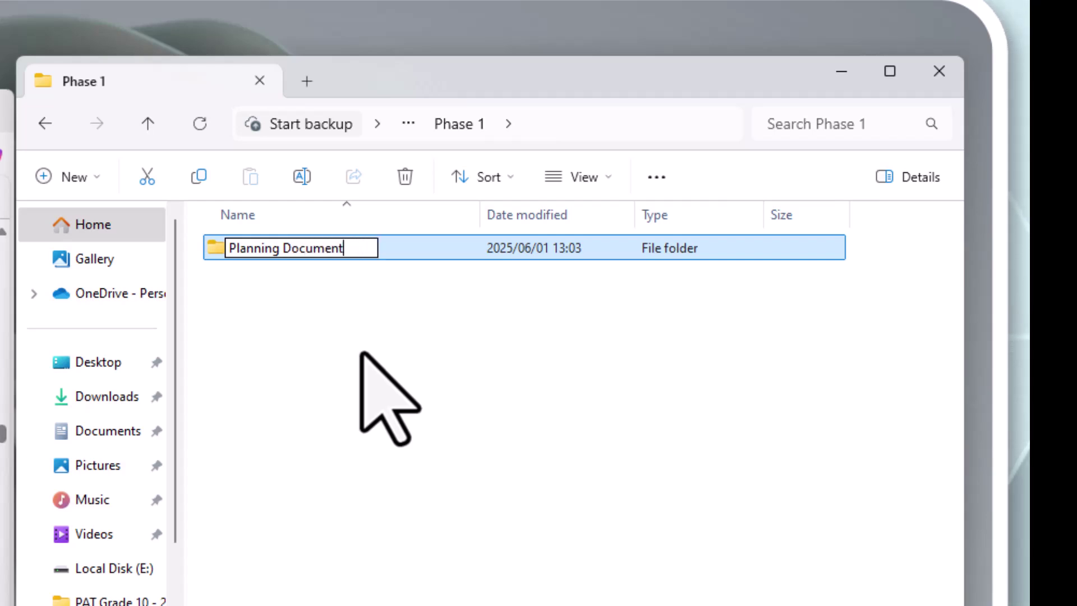
pyautogui.click(362, 354)
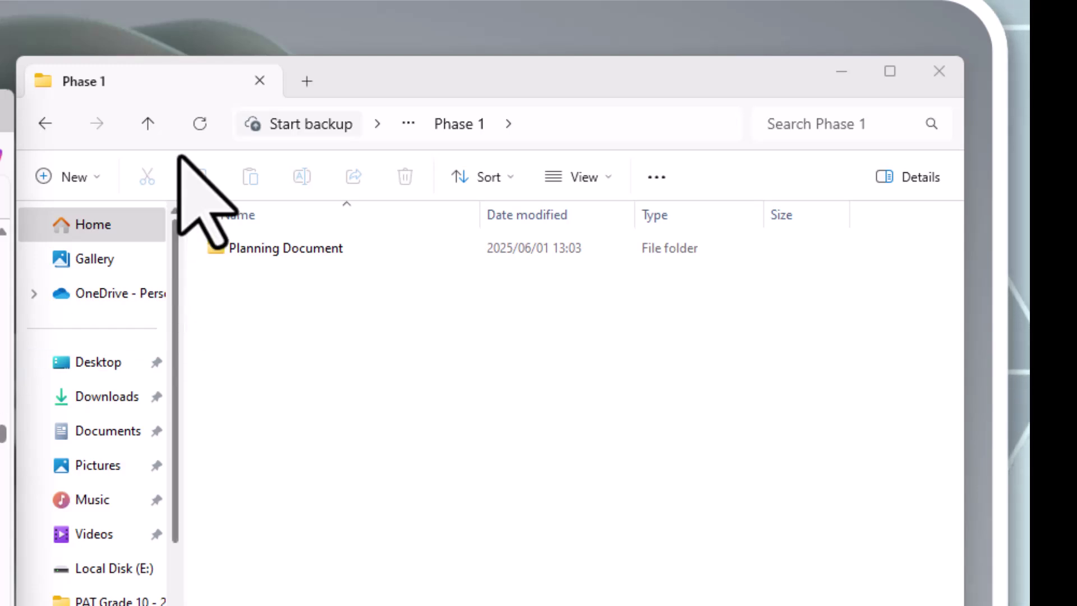
# - Add a new folder named 'Research' beside Planning Document in Phase 1
pyautogui.click(67, 179)
pyautogui.click(97, 231)
pyautogui.write('Resea')
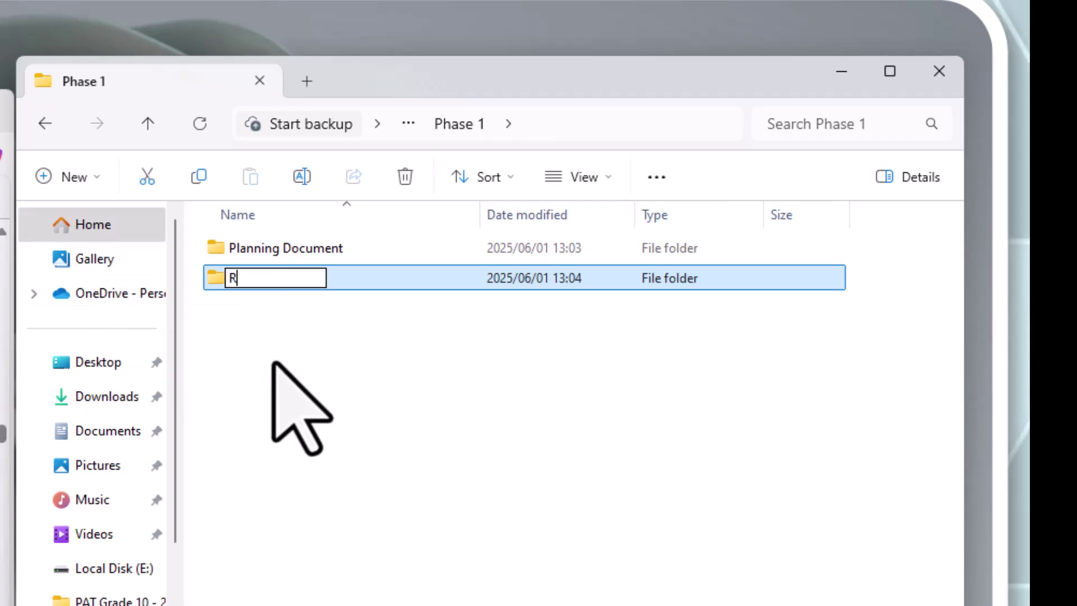
pyautogui.write('rch')
pyautogui.click(308, 350)
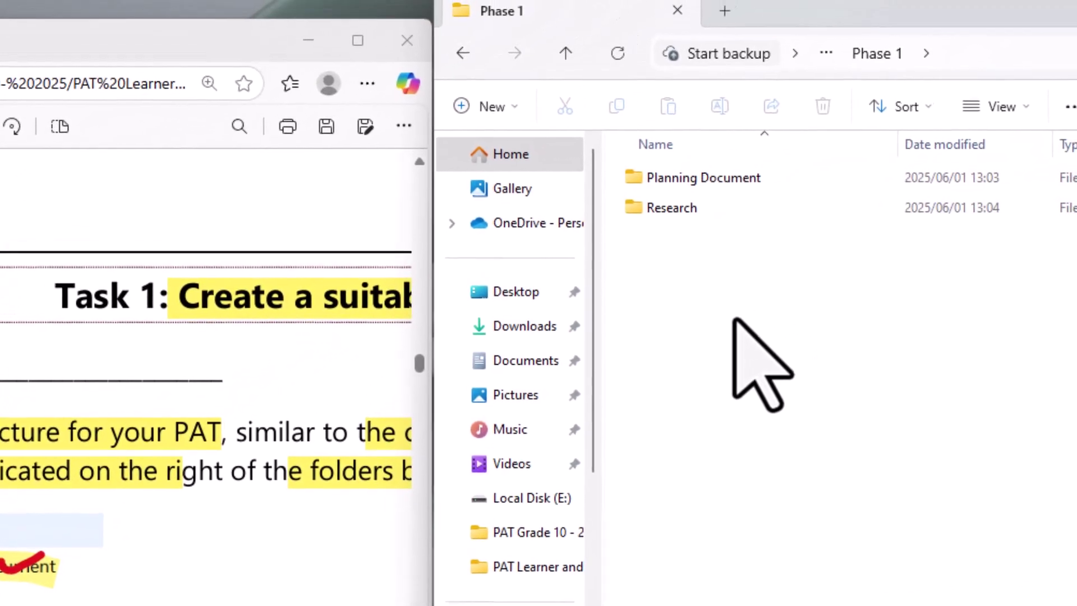
# - Go to Phase 2 and create a folder named 'Final Planning Document'
pyautogui.click(564, 54)
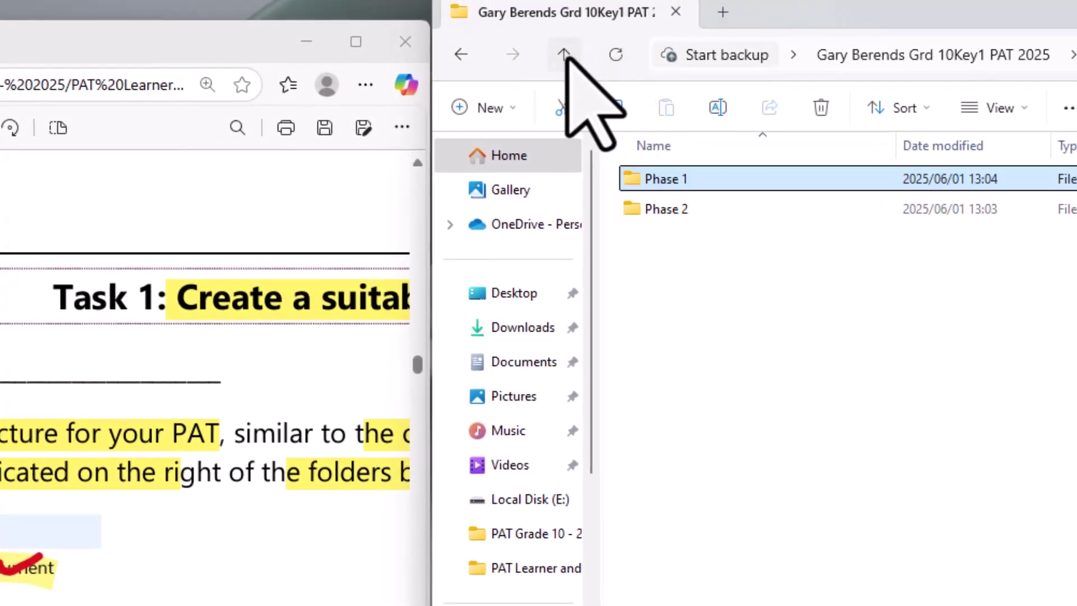
pyautogui.doubleClick(648, 210)
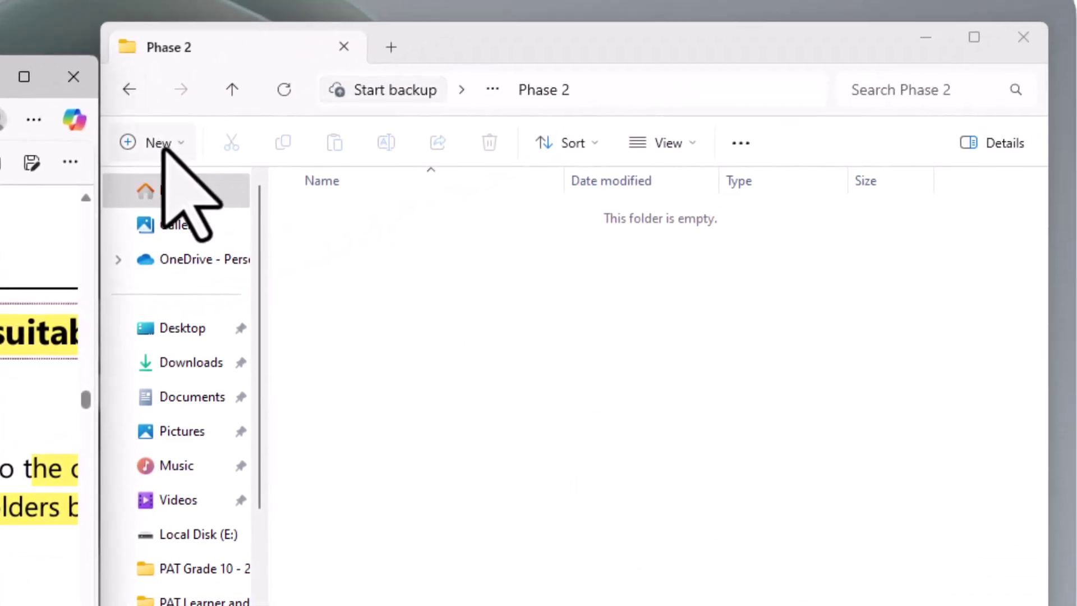
pyautogui.click(152, 143)
pyautogui.click(191, 190)
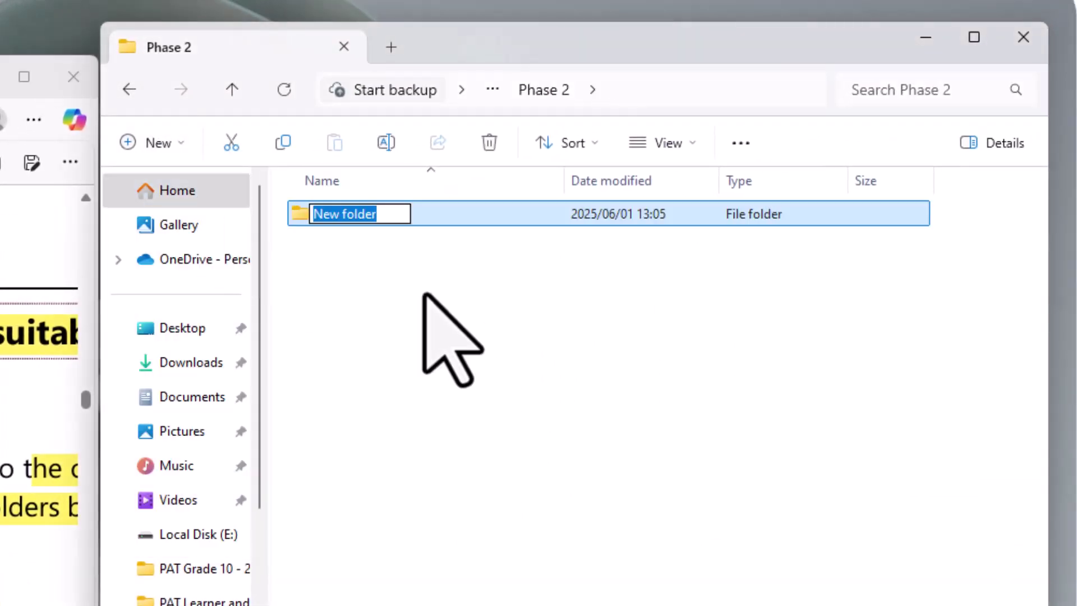
pyautogui.write('final Planning Document')
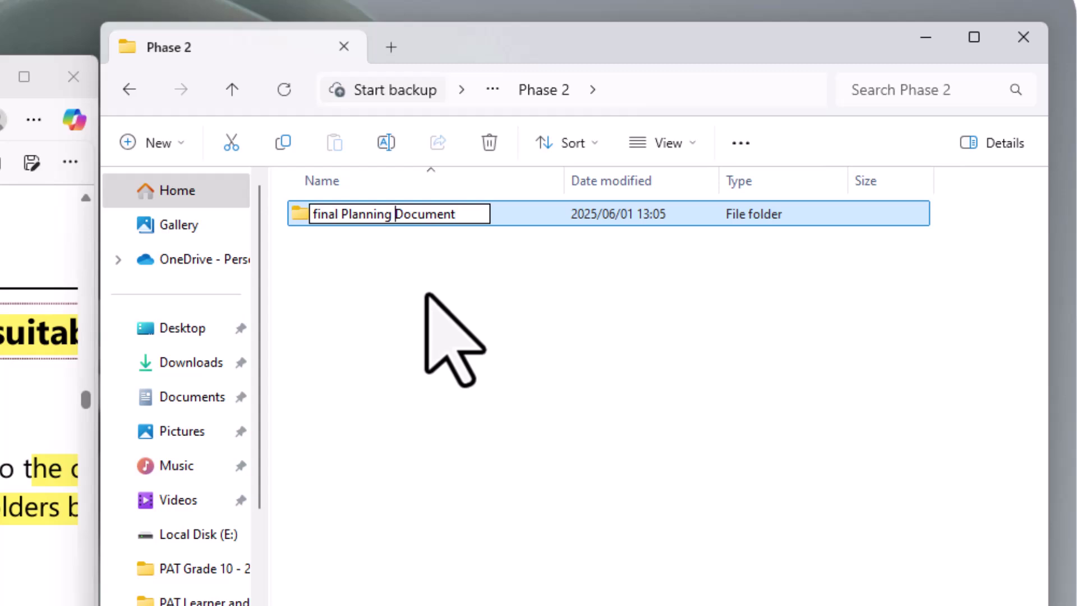
pyautogui.press('Delete')
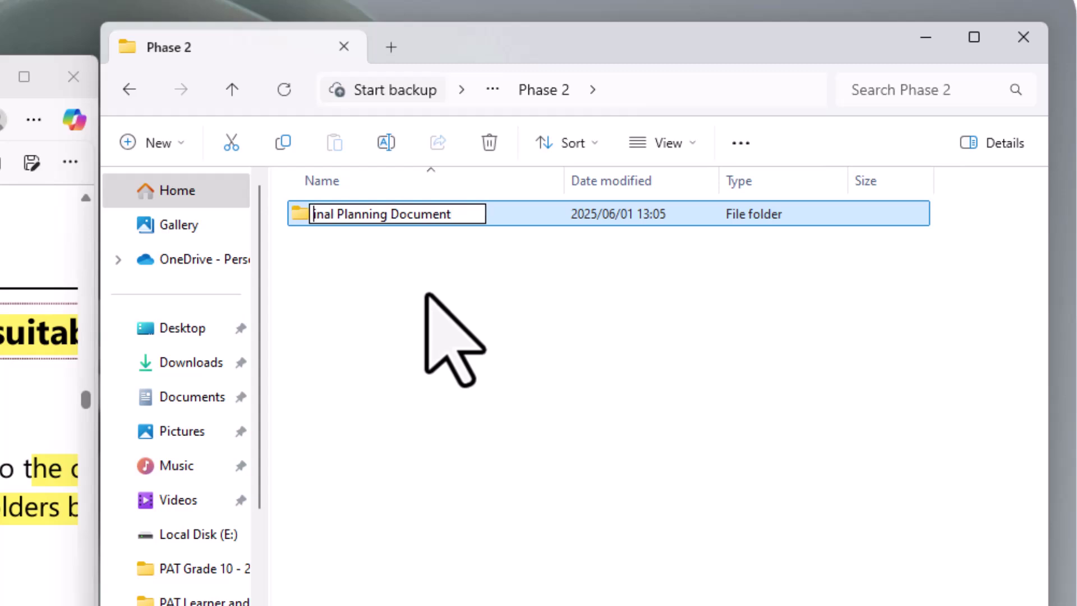
pyautogui.write('F')
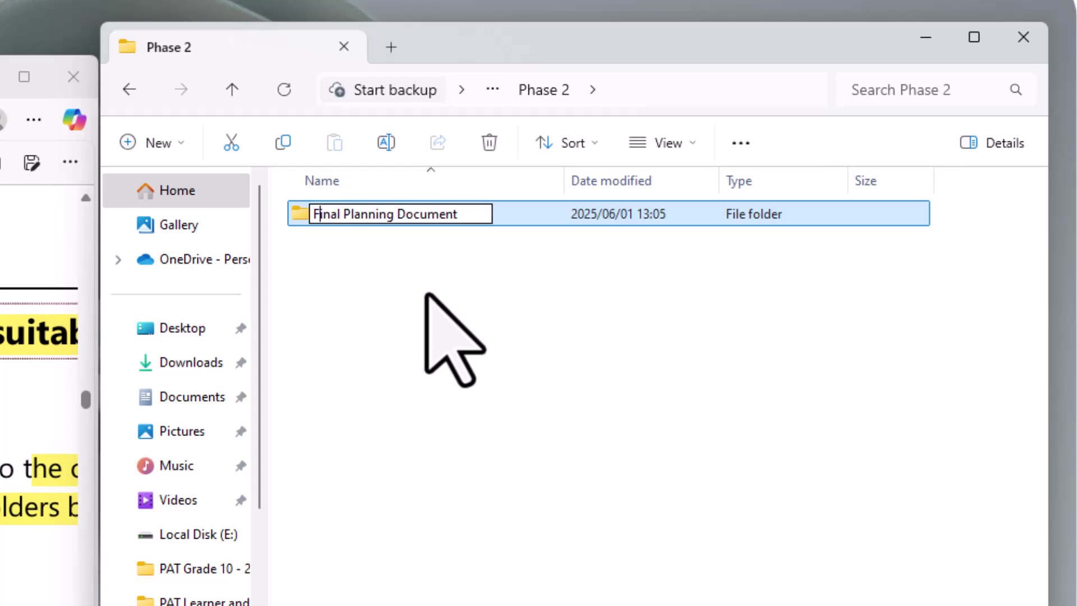
pyautogui.click(426, 295)
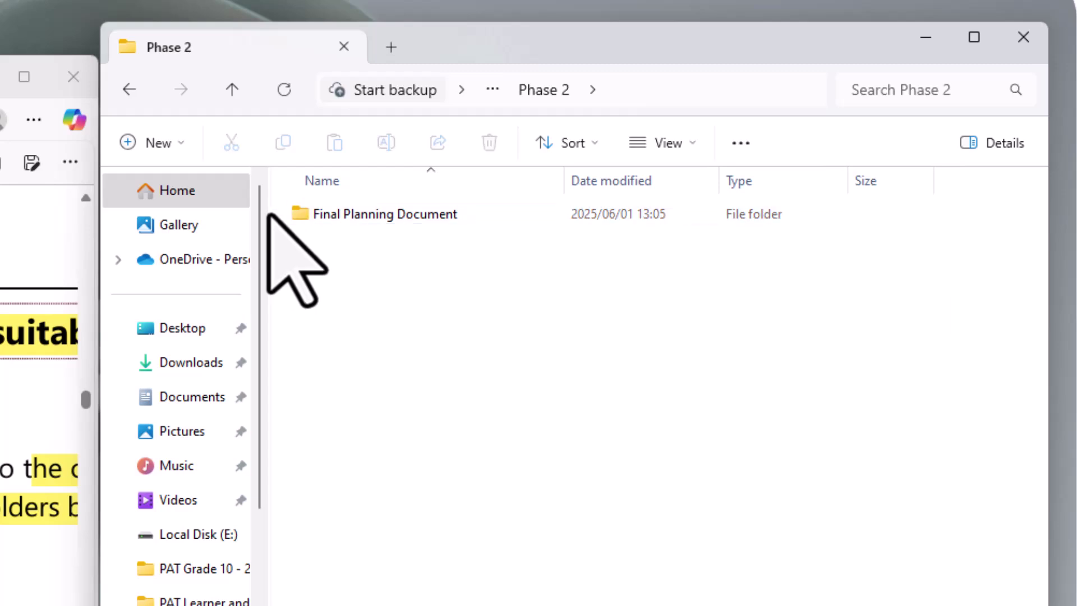
# - Create a second folder named 'Presentation' in Phase 2
pyautogui.click(147, 143)
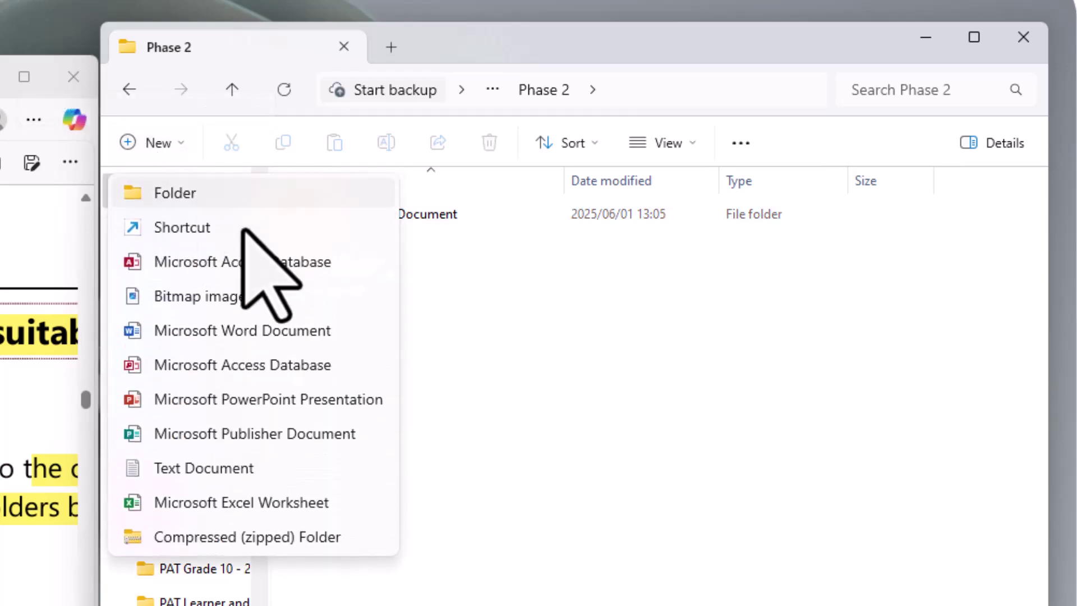
pyautogui.click(185, 190)
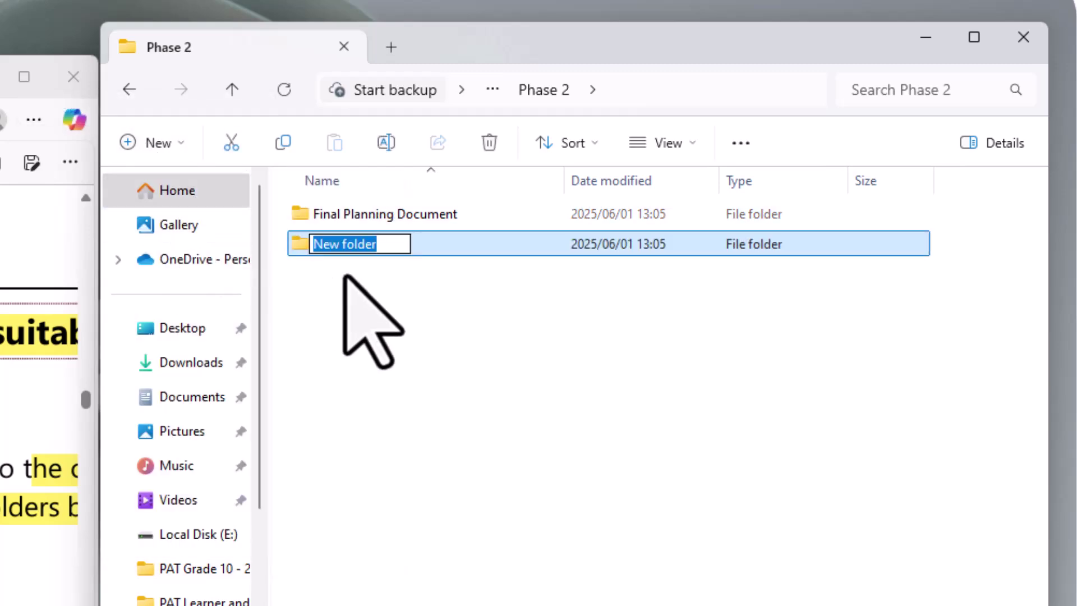
pyautogui.write('Presentation')
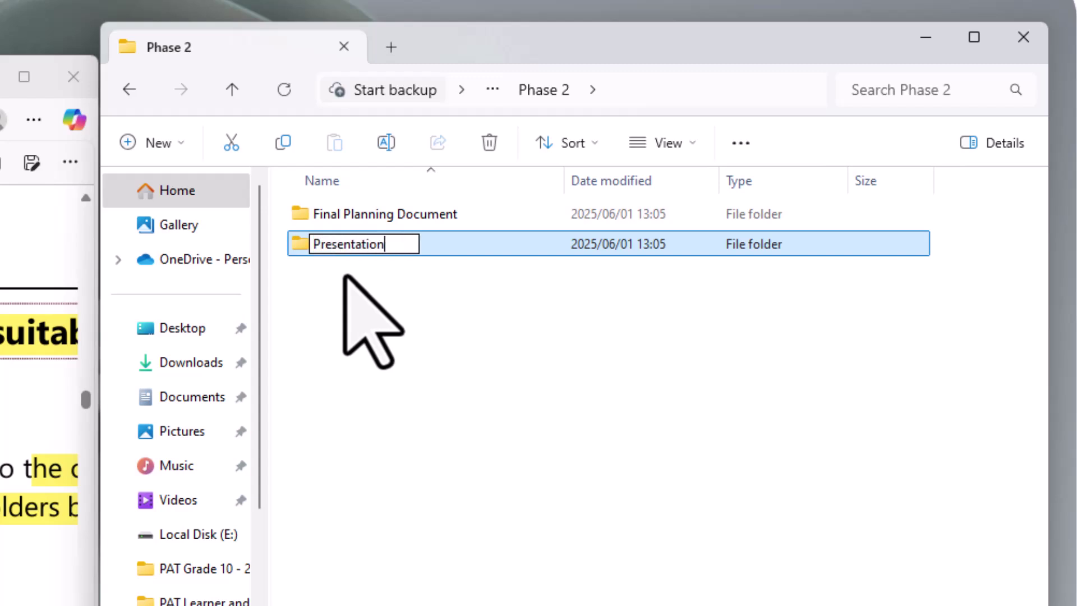
pyautogui.click(345, 276)
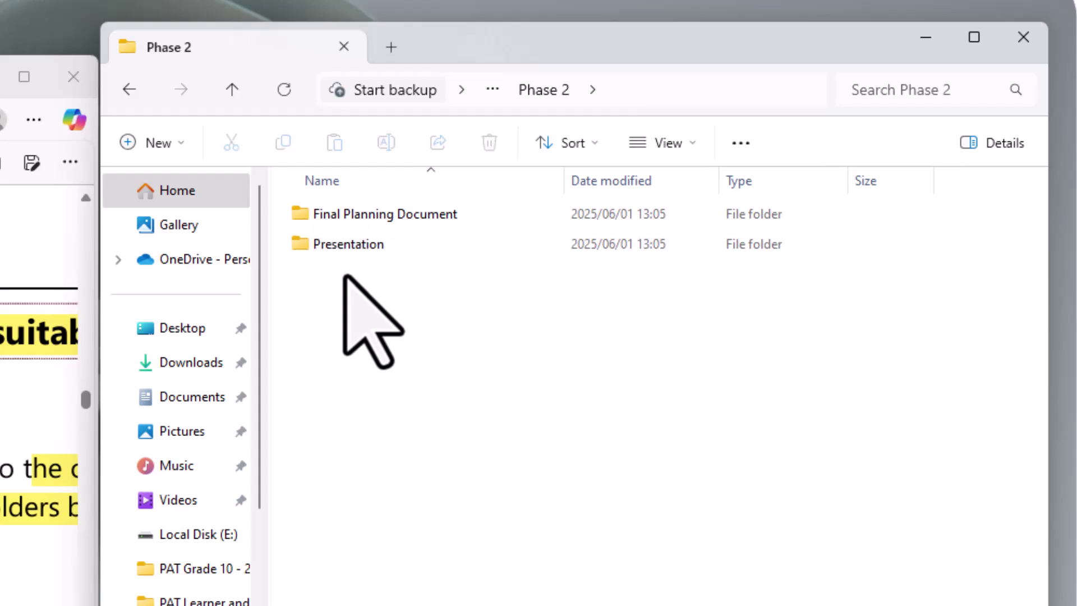
pyautogui.click(242, 90)
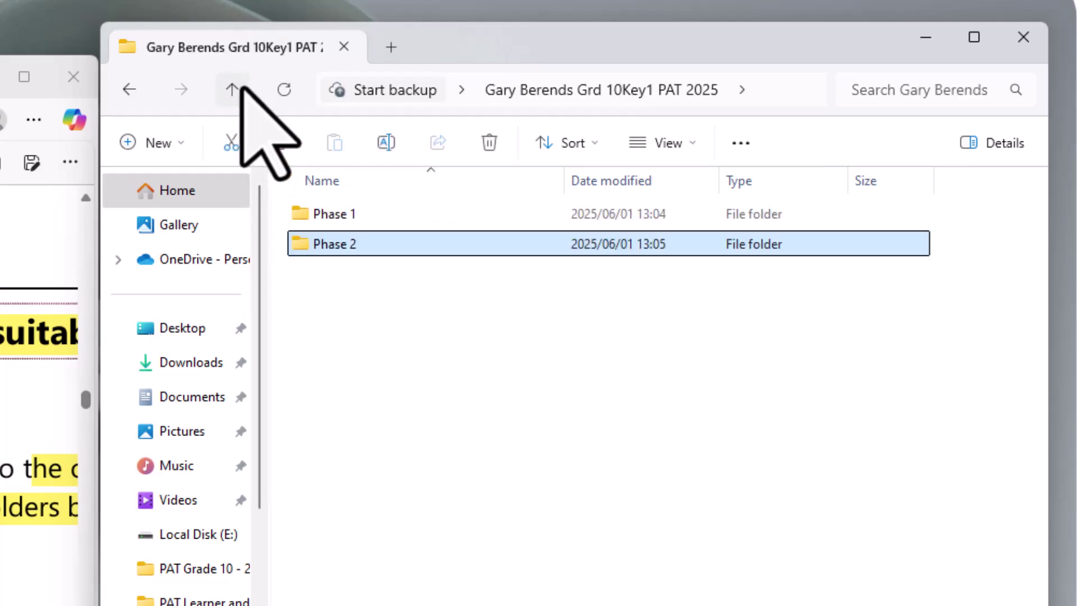
pyautogui.click(242, 88)
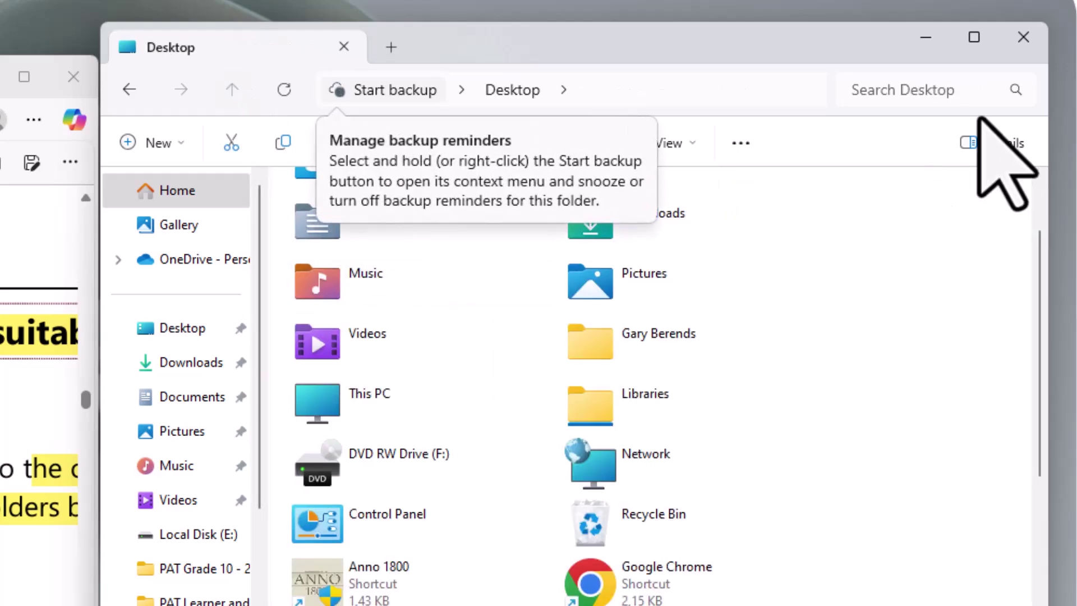
pyautogui.click(1023, 44)
pyautogui.moveTo(445, 193); pyautogui.dragTo(822, 183)
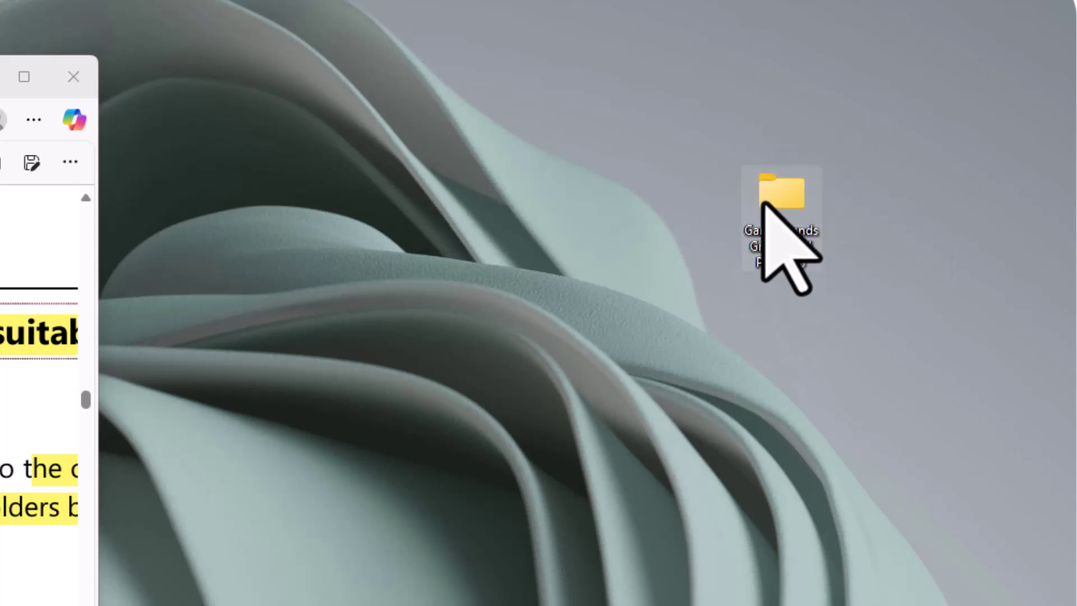
pyautogui.doubleClick(753, 248)
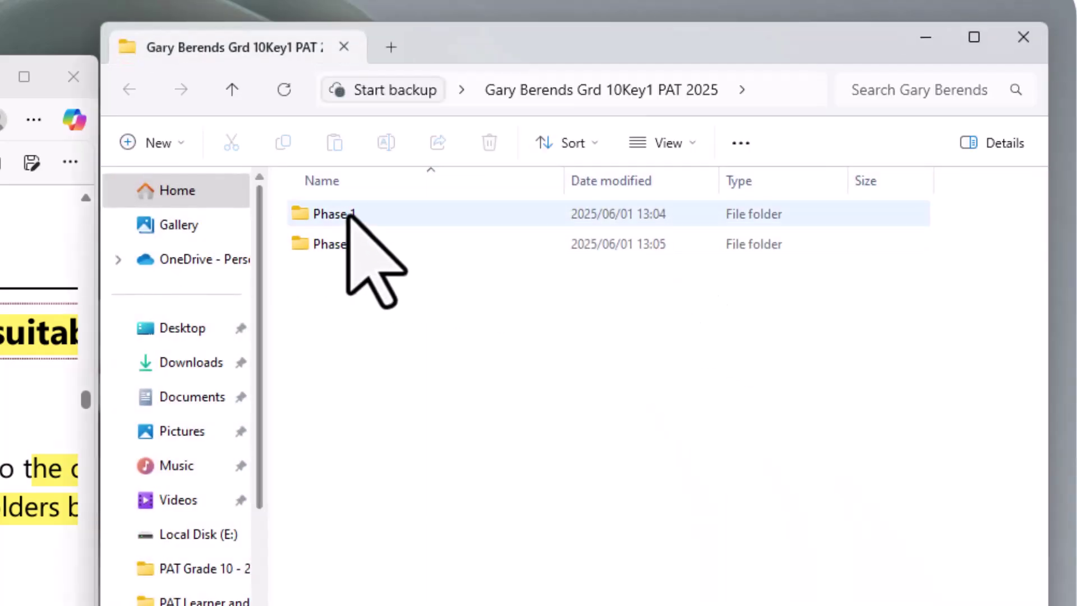
pyautogui.doubleClick(330, 212)
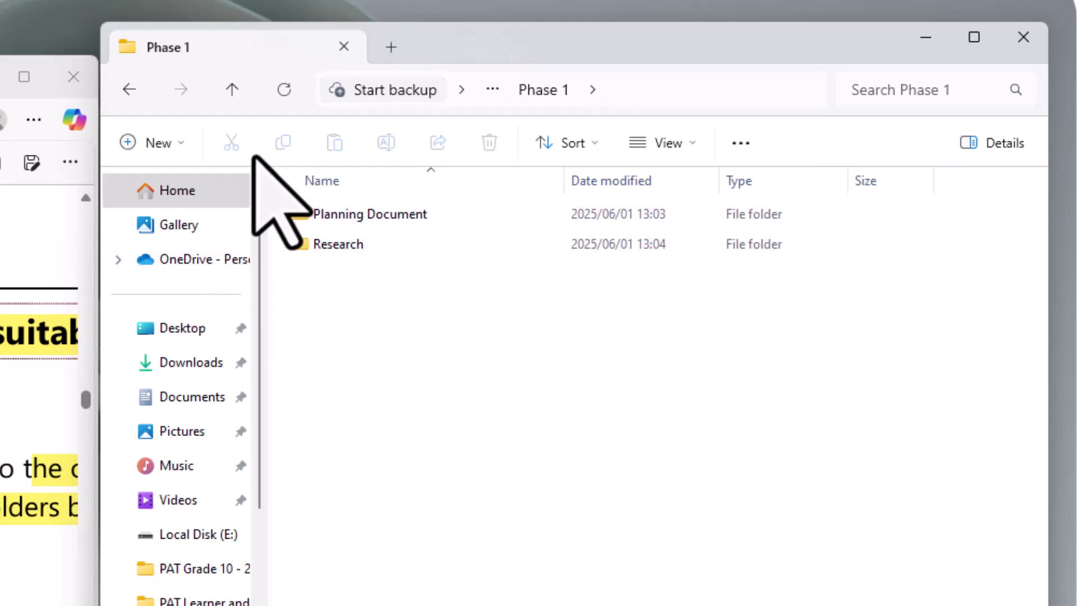
pyautogui.click(233, 92)
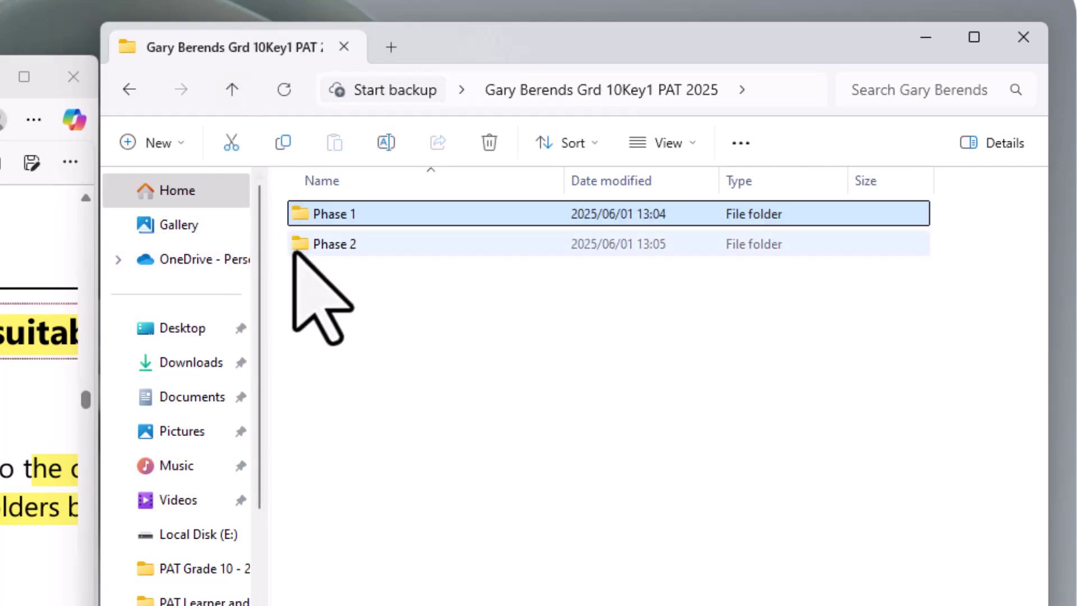
pyautogui.doubleClick(338, 243)
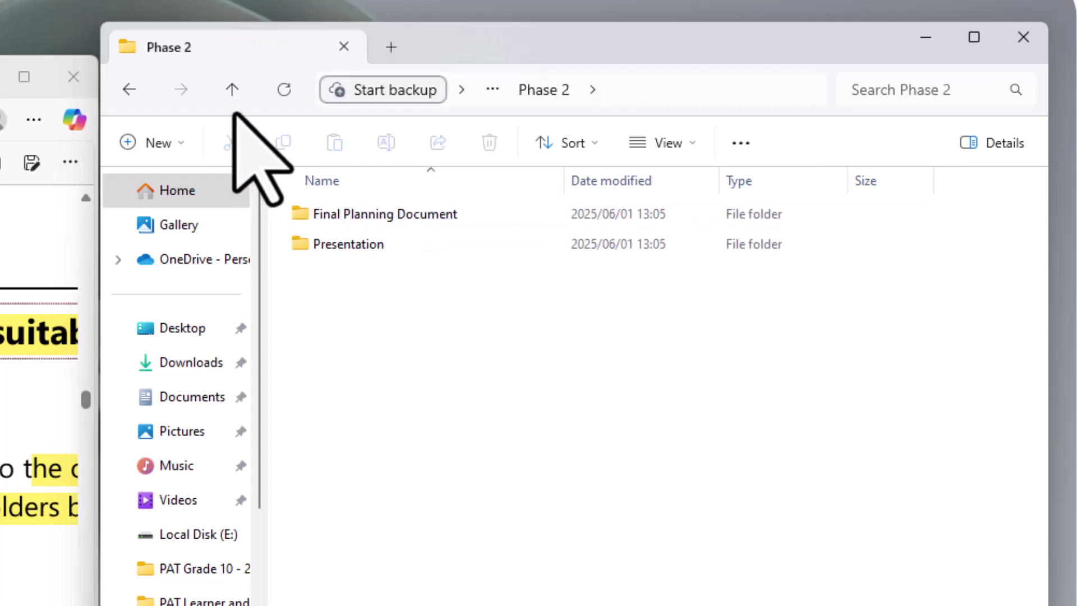
pyautogui.click(231, 89)
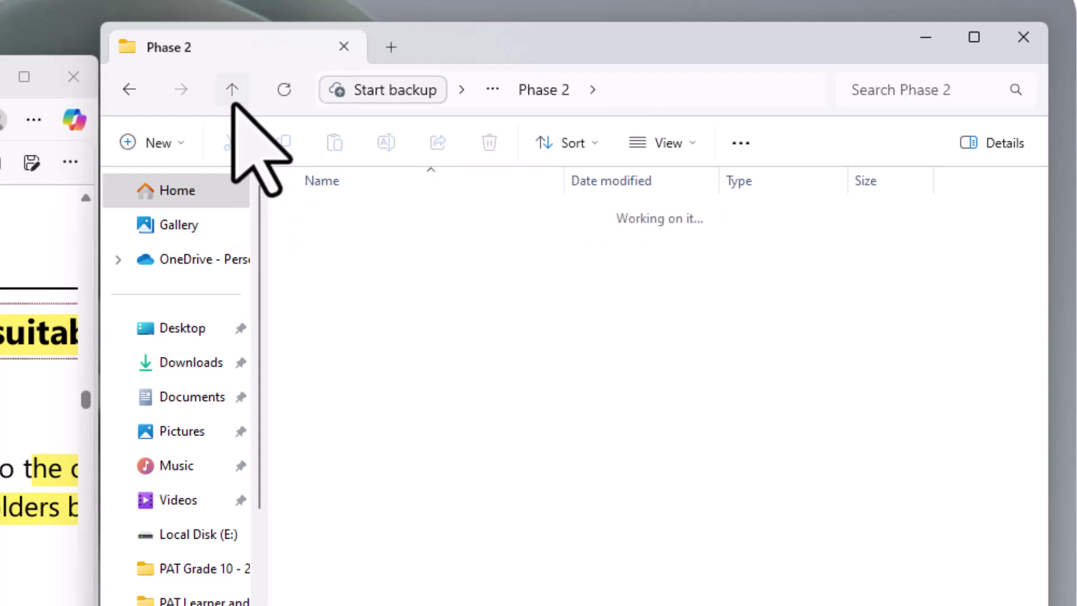
pyautogui.click(432, 373)
pyautogui.click(235, 103)
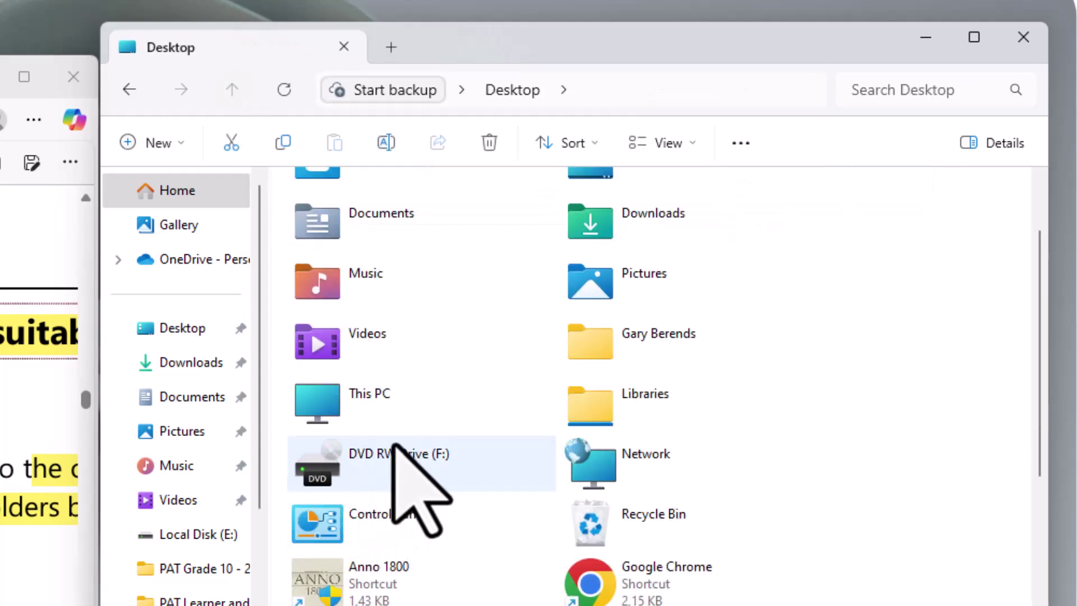
pyautogui.hotkey('alt', 'Left')
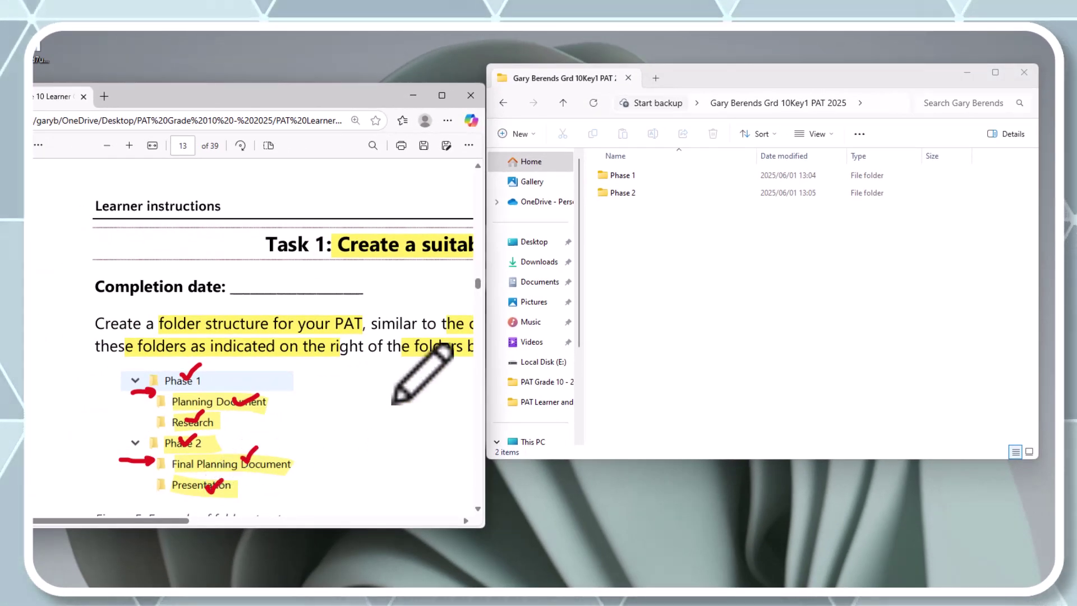
pyautogui.scroll(-2, 252, 337)
pyautogui.scroll(1, 253, 337)
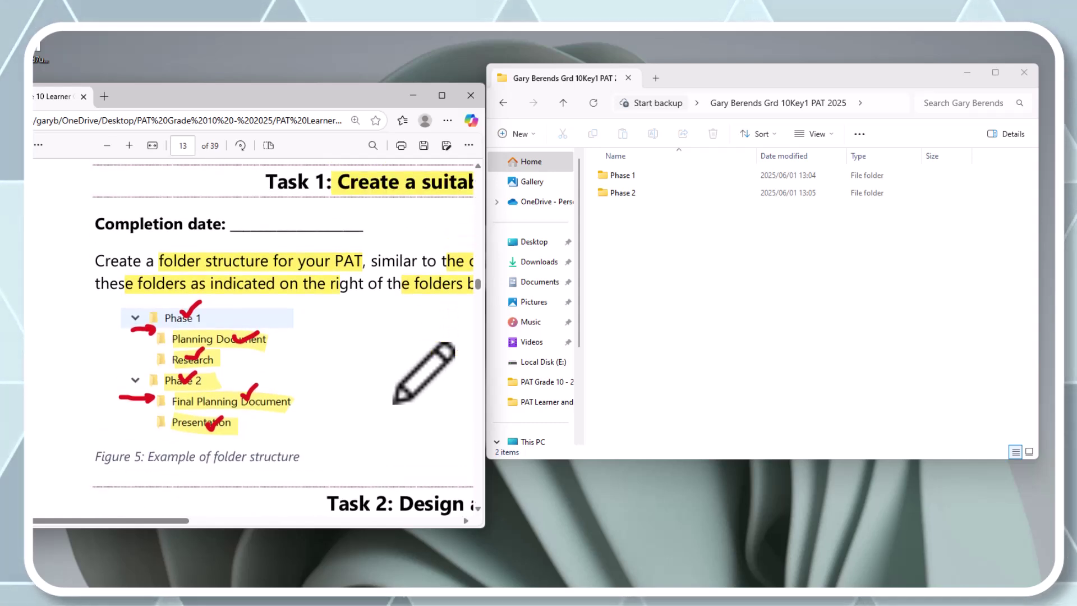